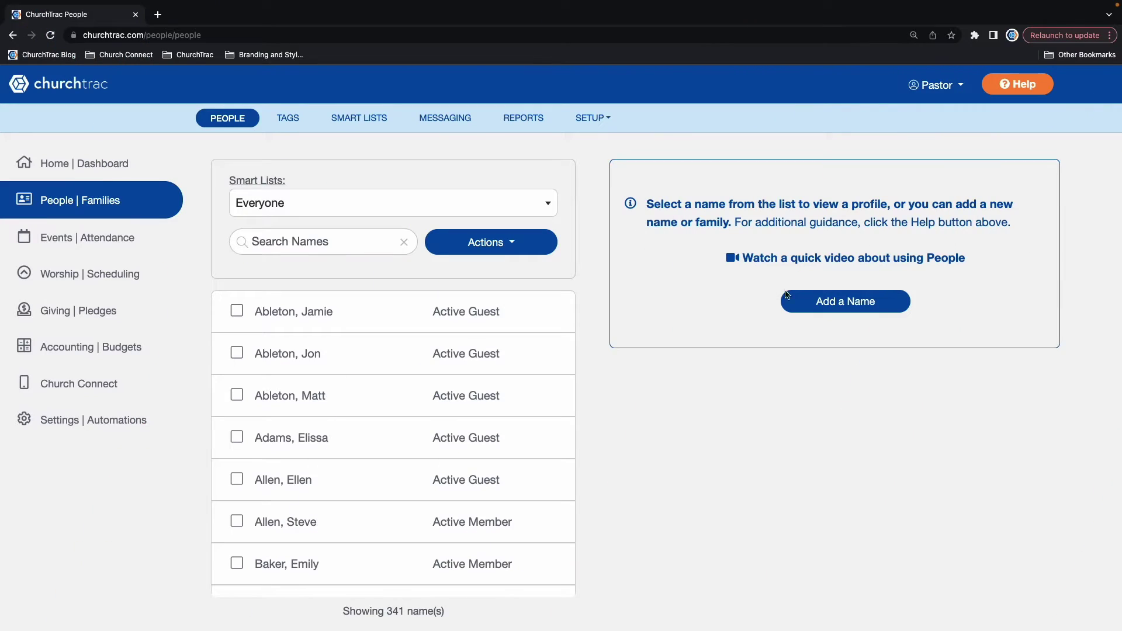
- Start a new name/family entry and enter the first person's name
click(511, 247)
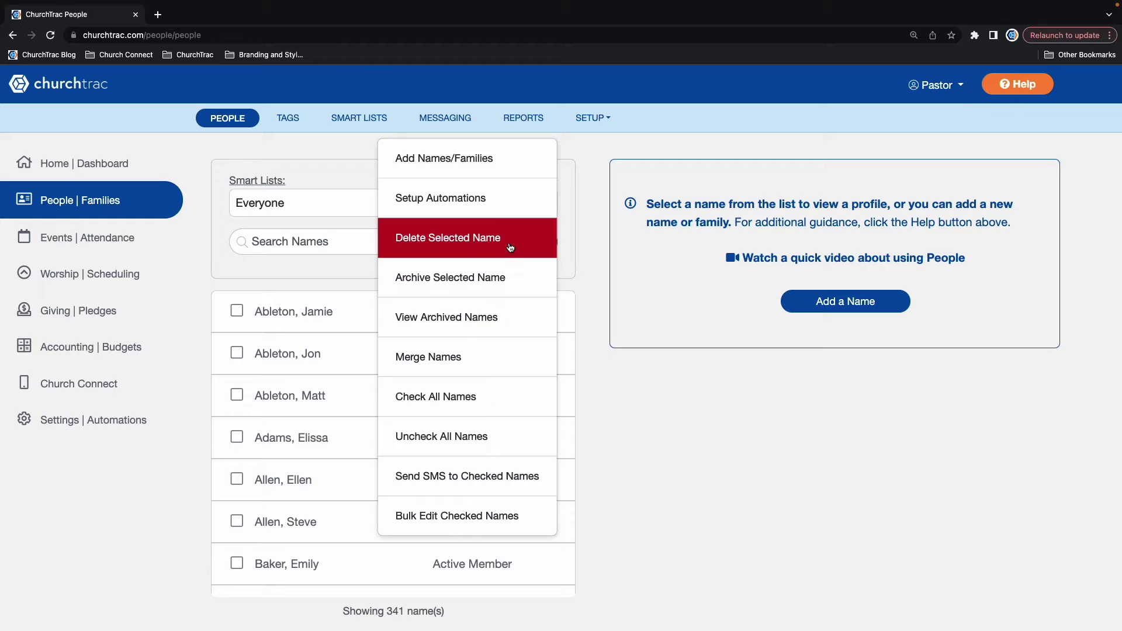
click(438, 171)
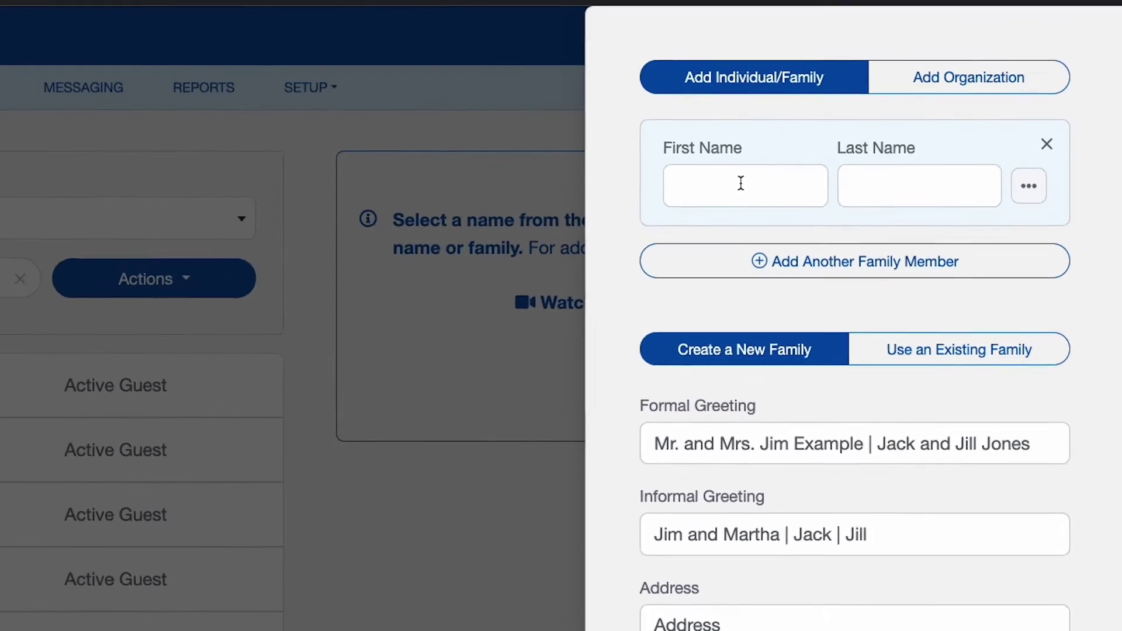
click(740, 182)
text(Matt)
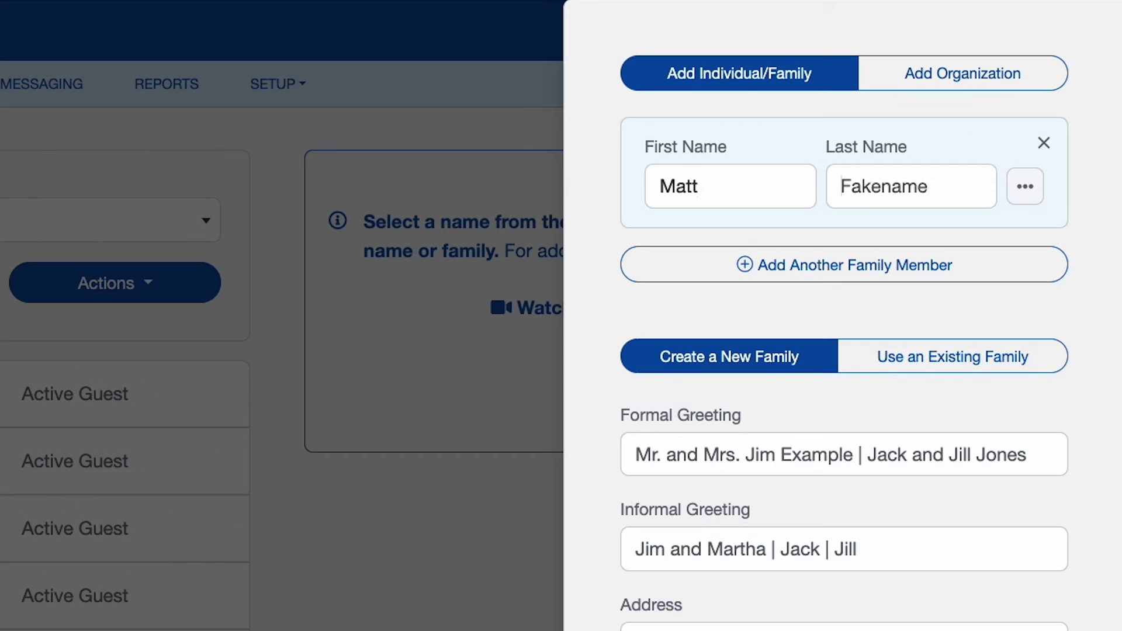
- Give that person Member status and the Primary family role
click(1025, 191)
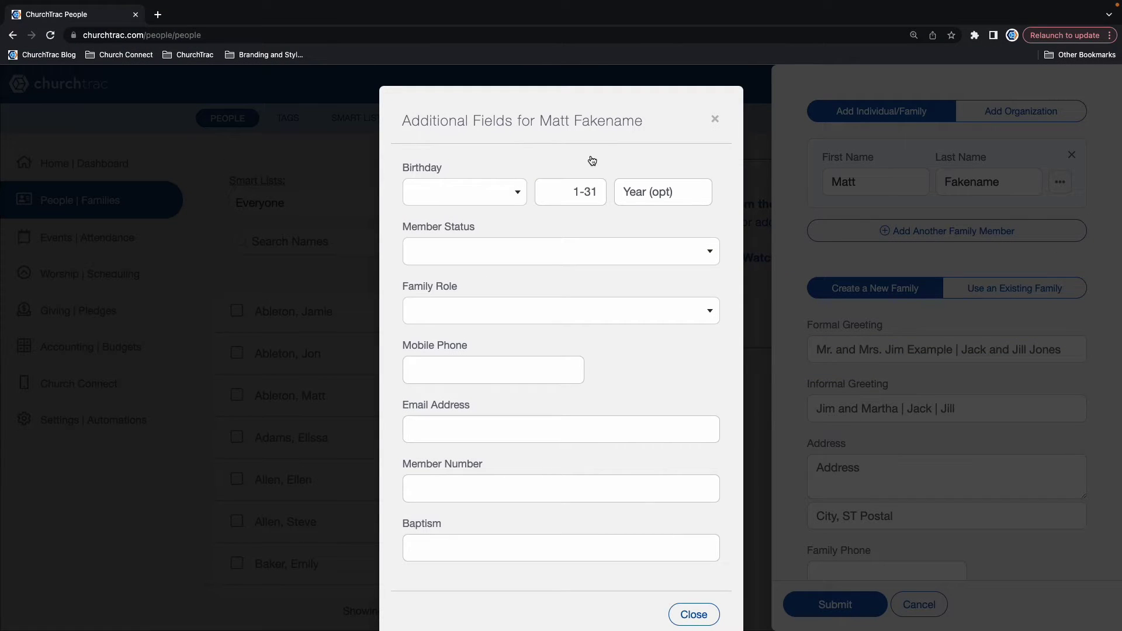
click(481, 244)
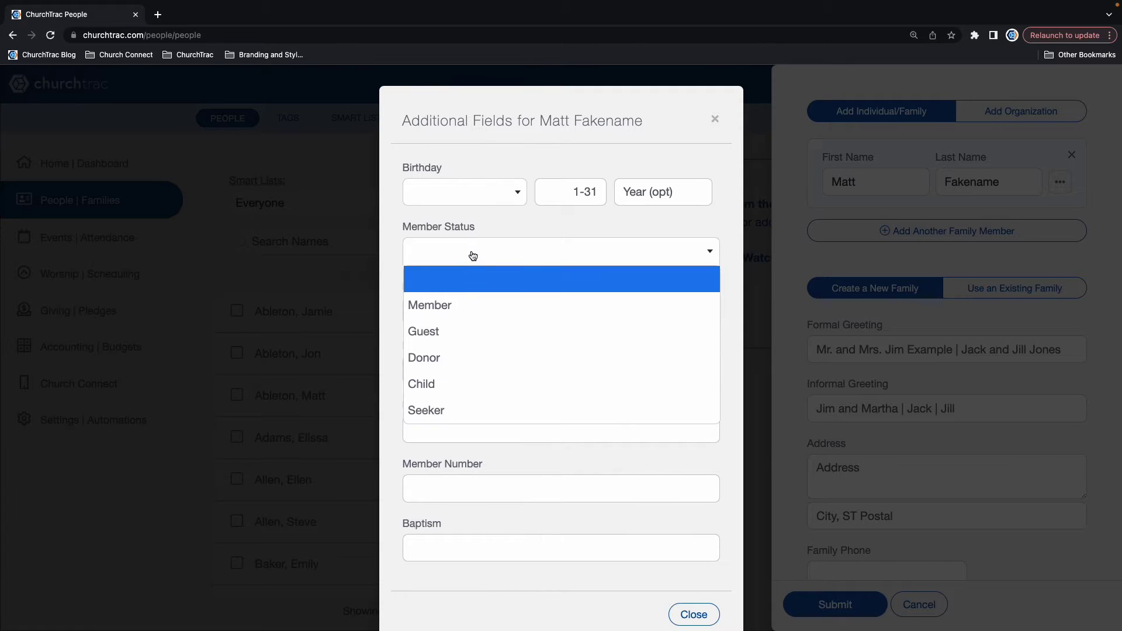
click(456, 305)
click(452, 318)
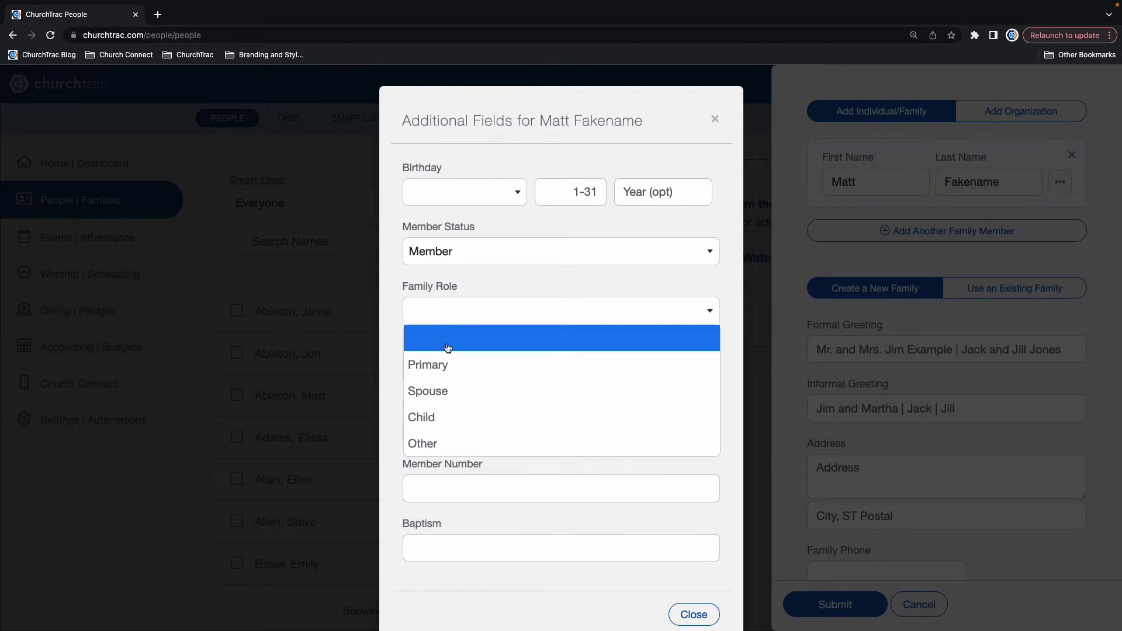
click(446, 365)
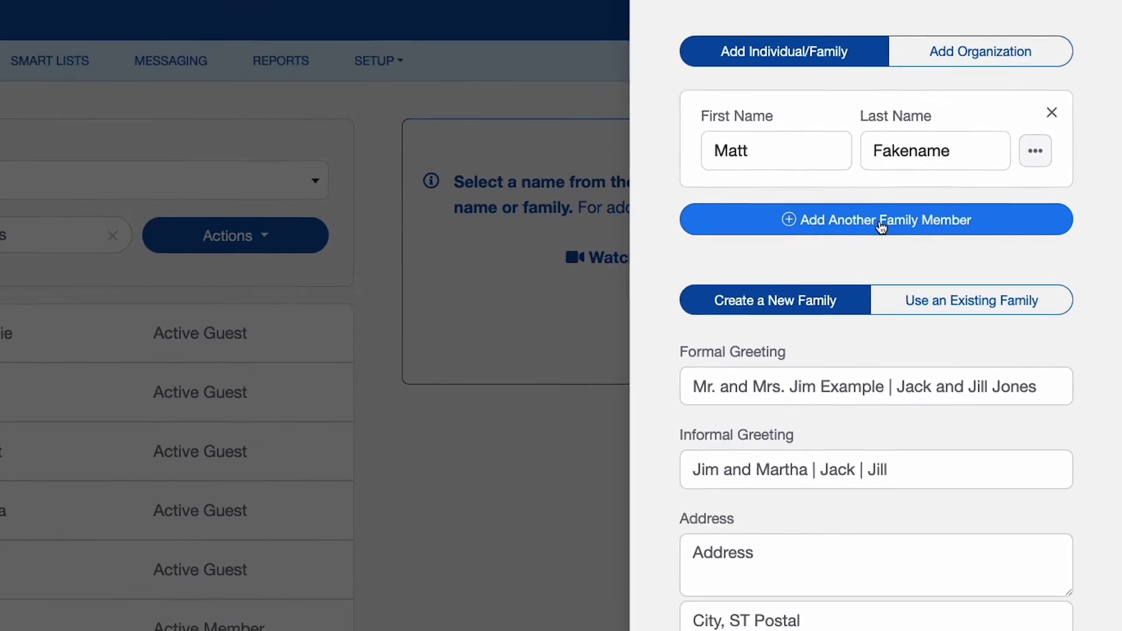
- Add two more family members named Wife and Child
click(874, 226)
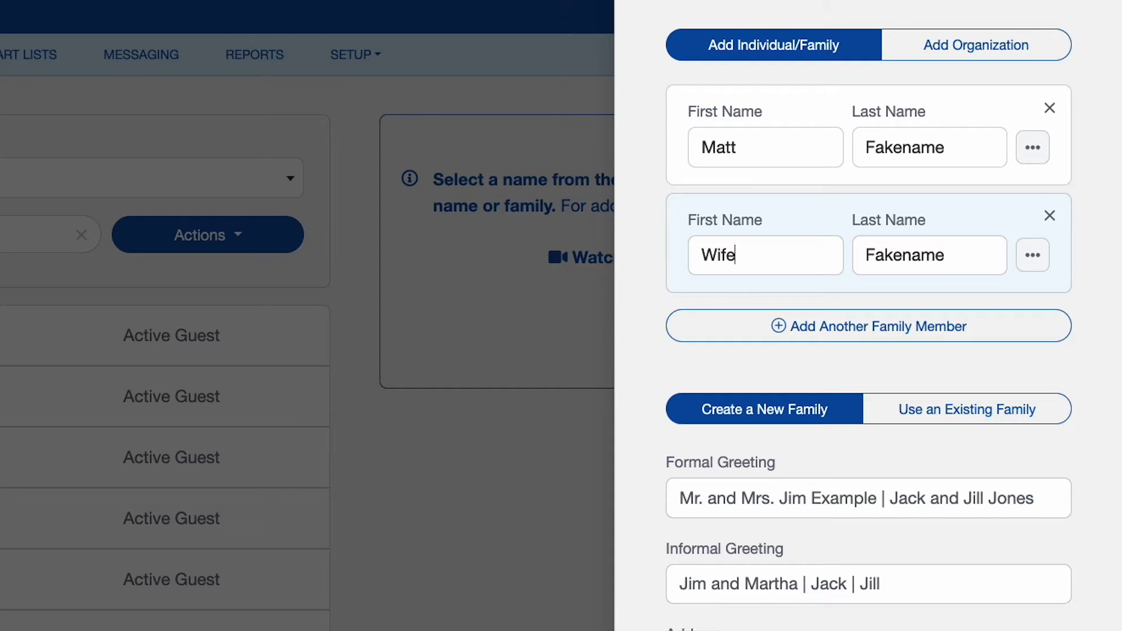
click(875, 326)
text(Child)
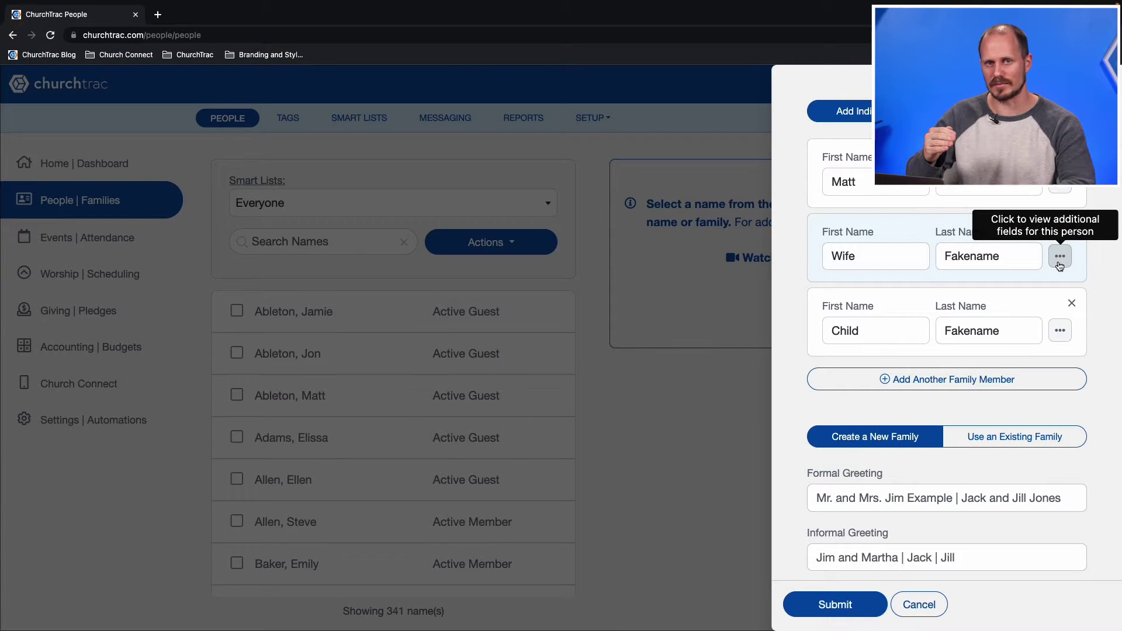
scroll(1059, 264, down, 5)
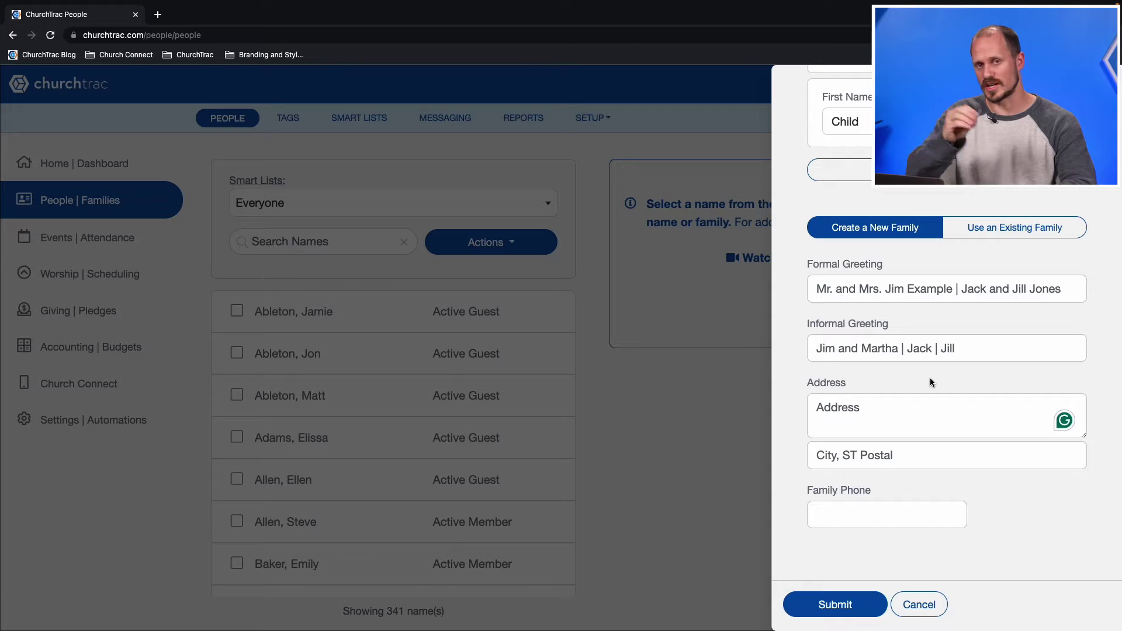
- Submit the three-person family, then put the head of household's profile in edit mode and scroll through it
click(858, 593)
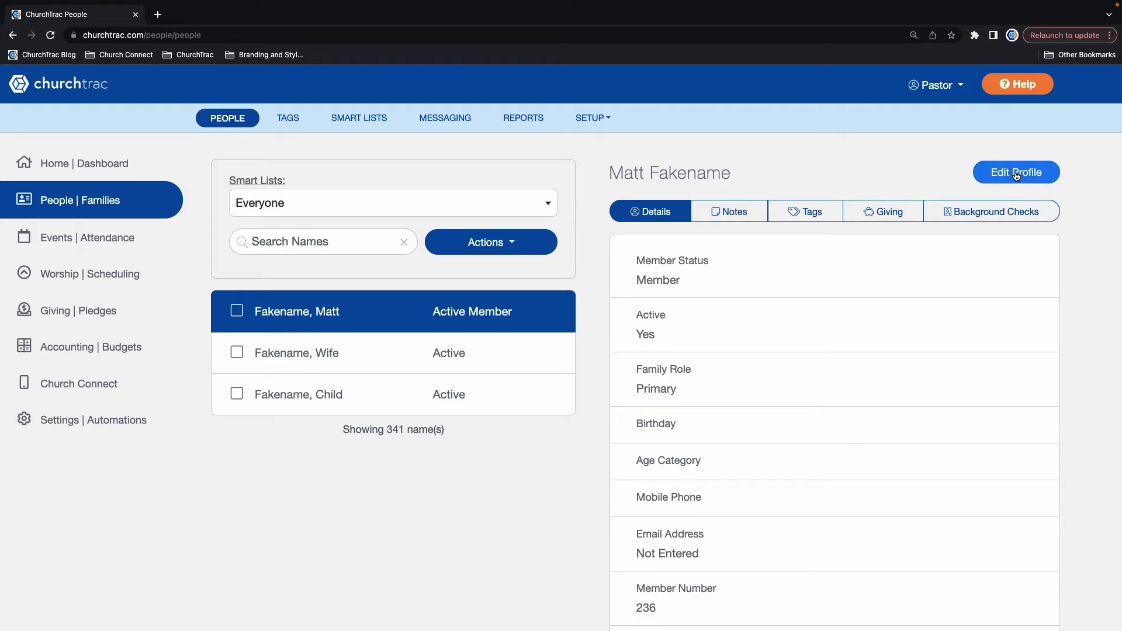
click(1016, 173)
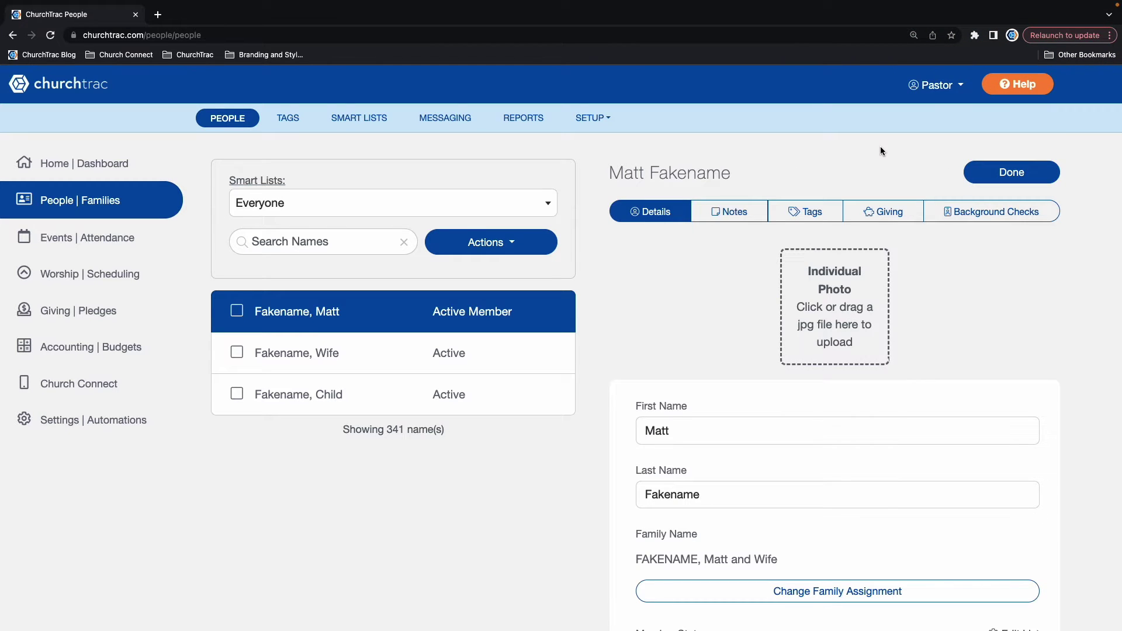
scroll(882, 150, down, 1)
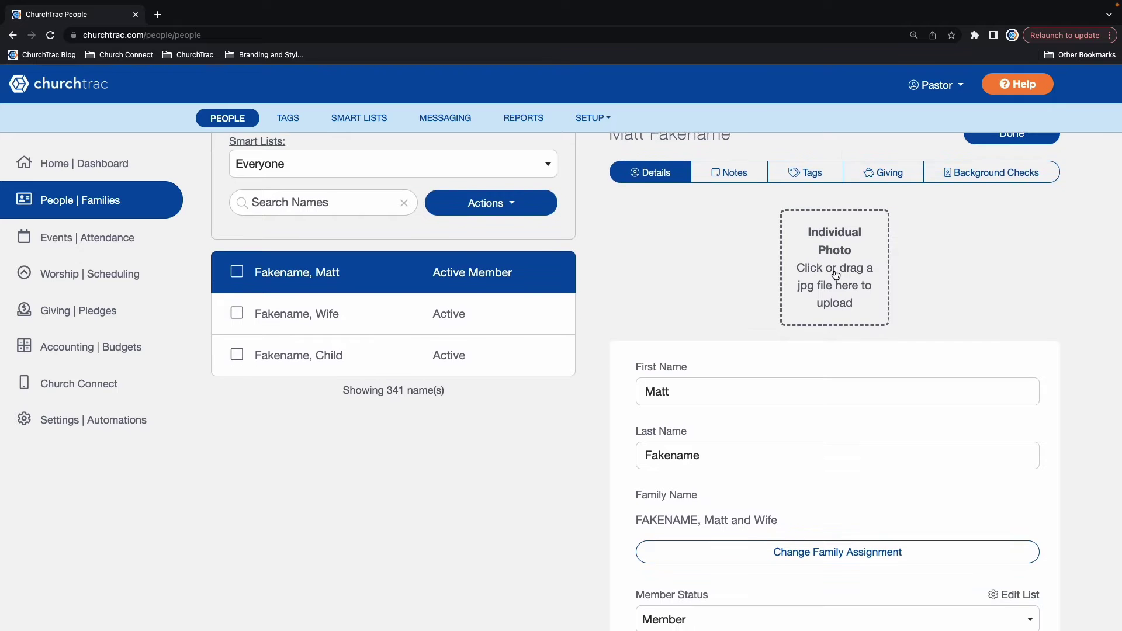
scroll(835, 275, down, 5)
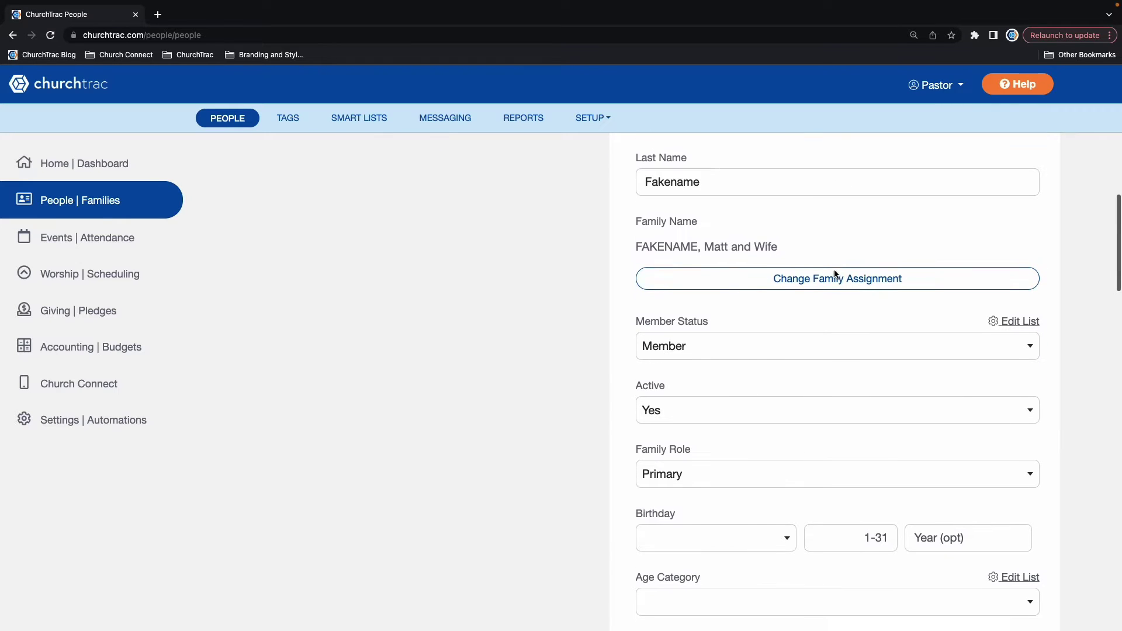
scroll(834, 273, down, 4)
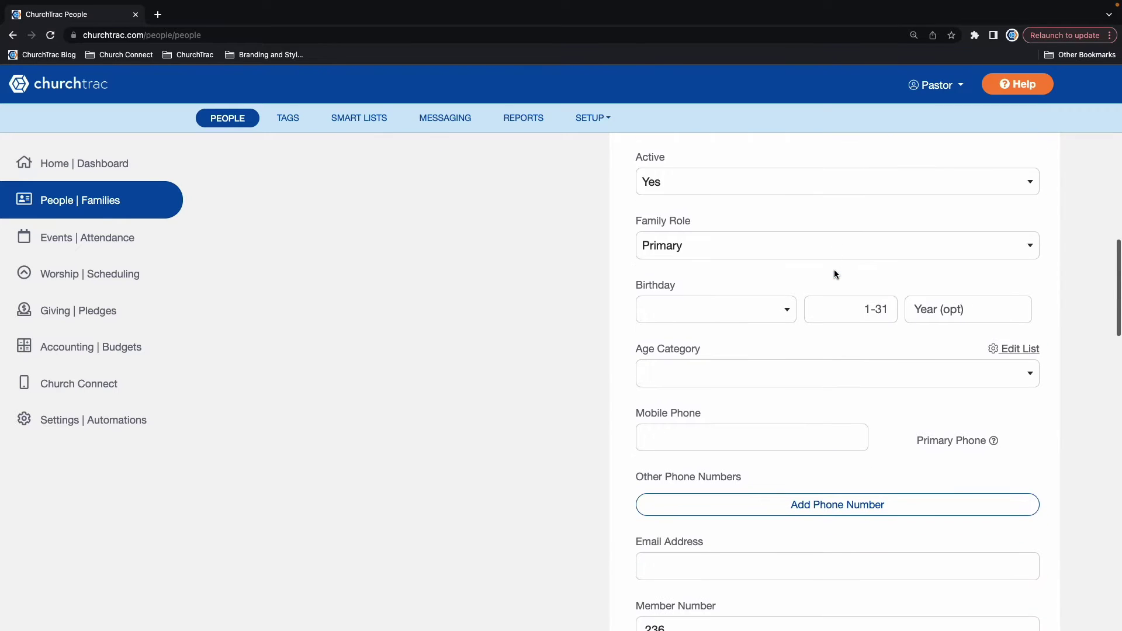
scroll(835, 273, down, 3)
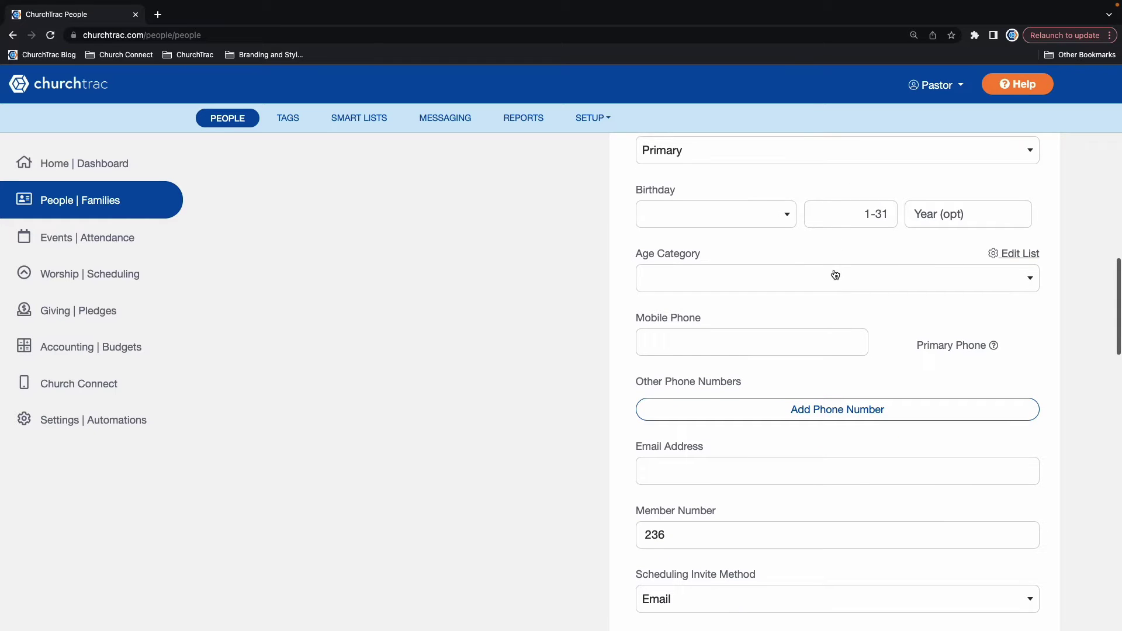
scroll(835, 275, down, 4)
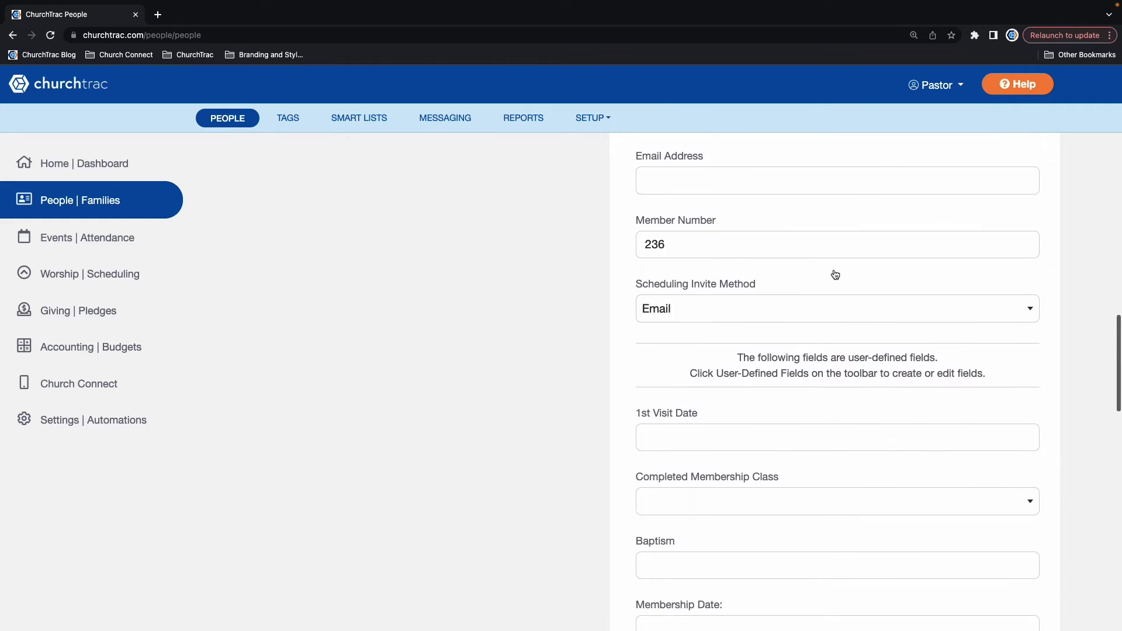
scroll(835, 273, down, 11)
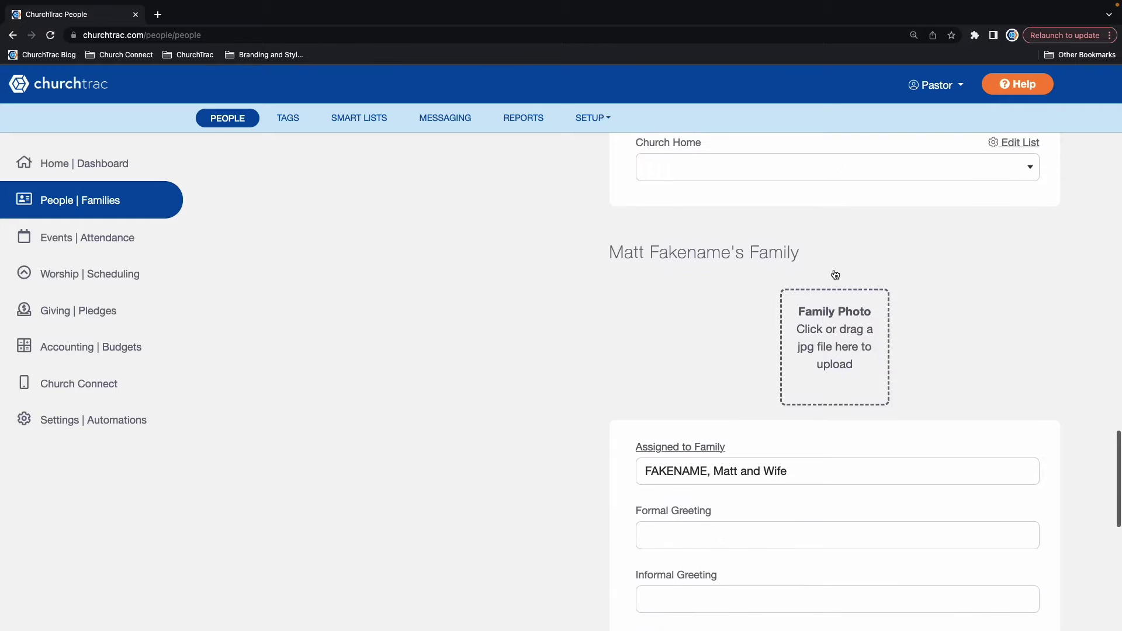
scroll(835, 274, down, 3)
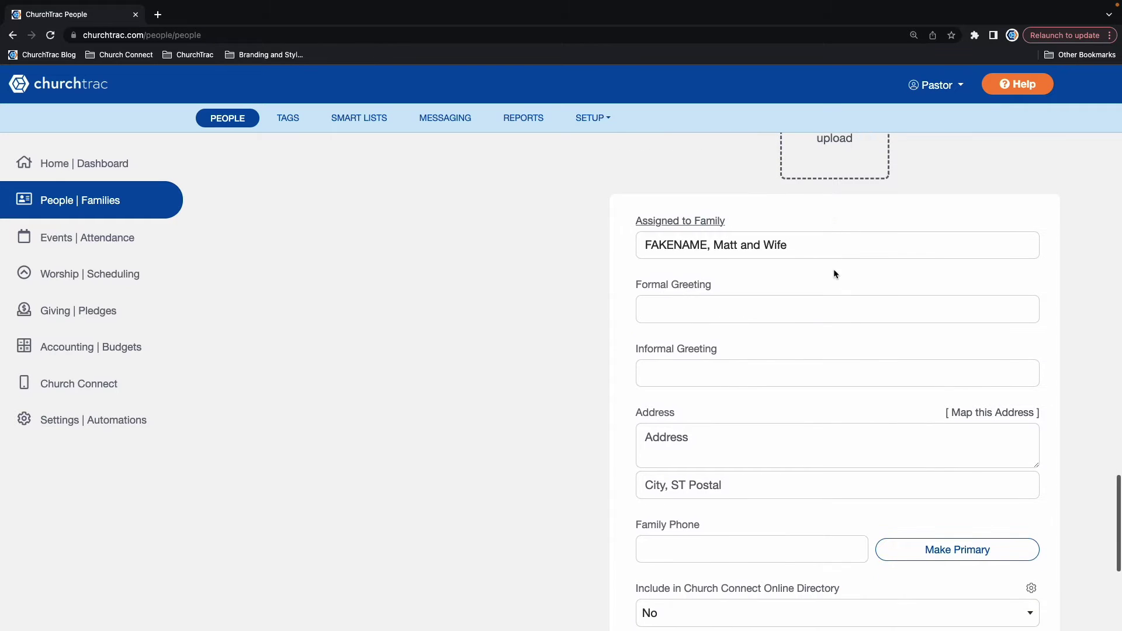
scroll(834, 273, down, 2)
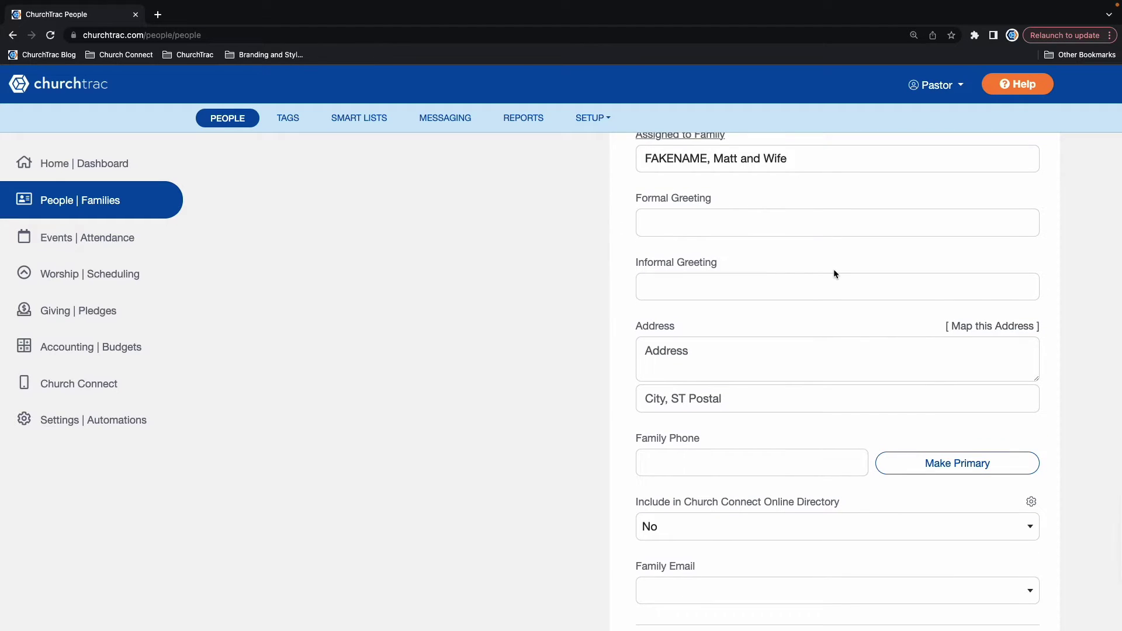
scroll(834, 274, up, 15)
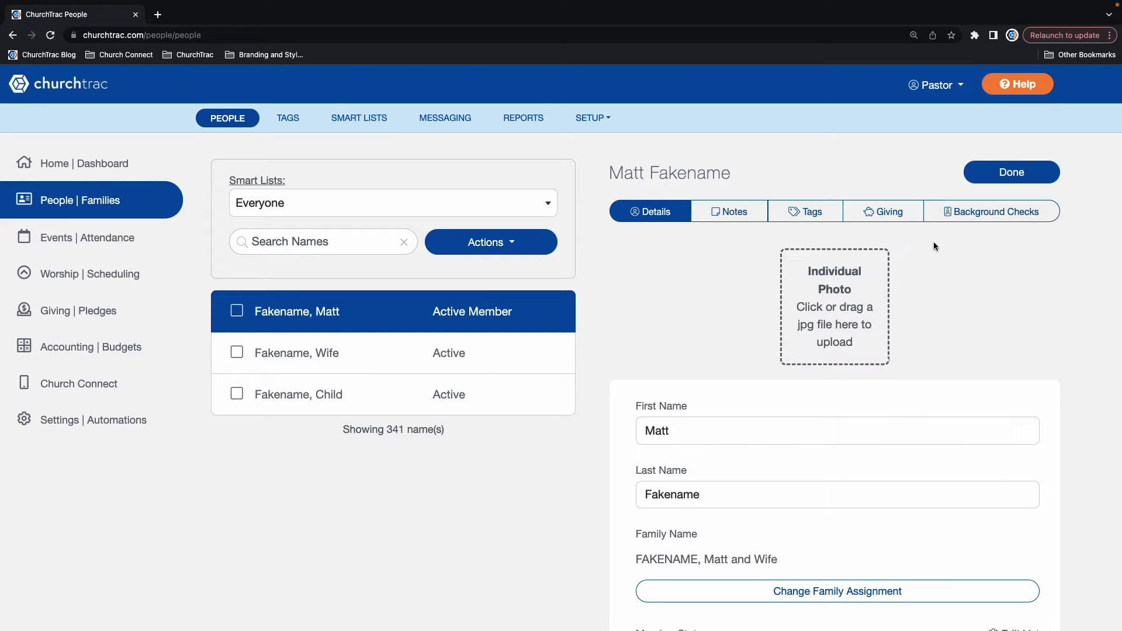
click(993, 175)
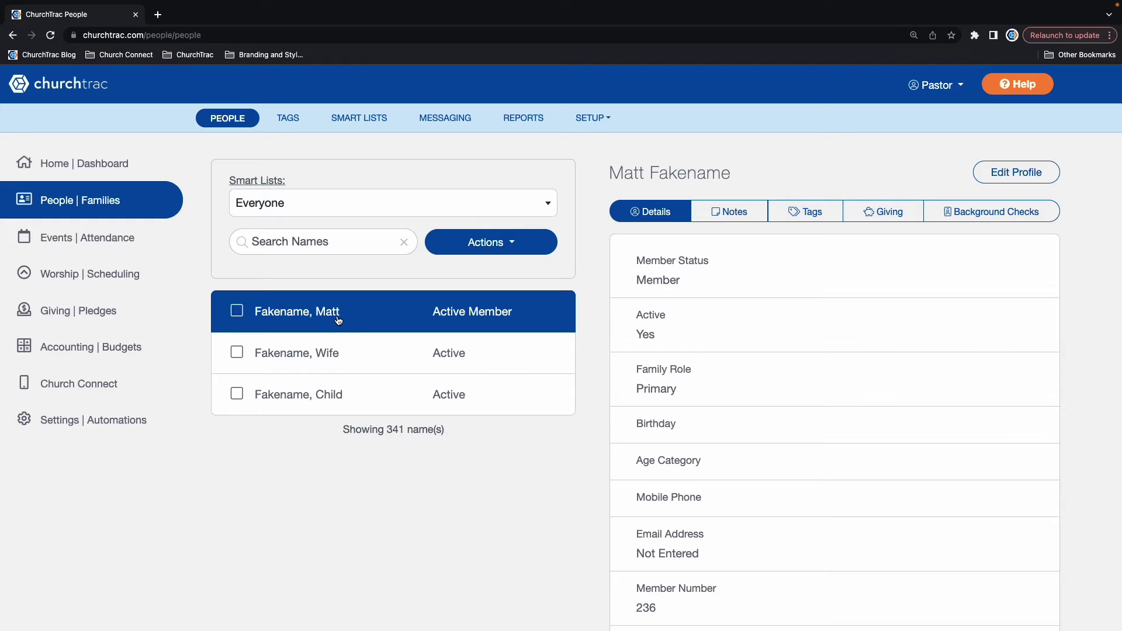
click(1009, 175)
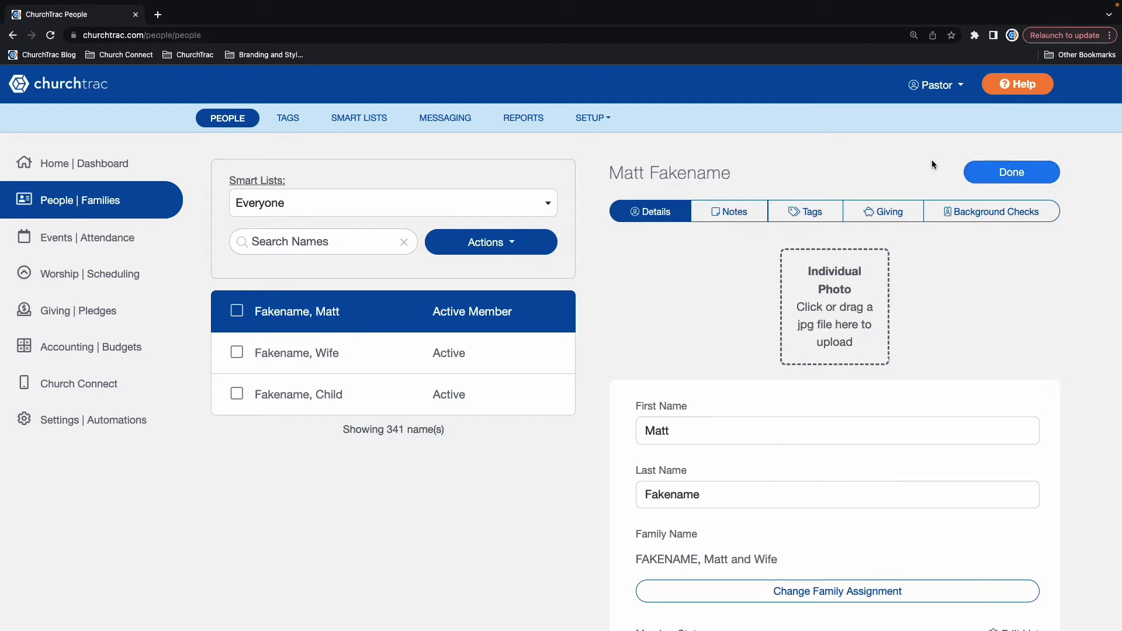
scroll(884, 154, down, 4)
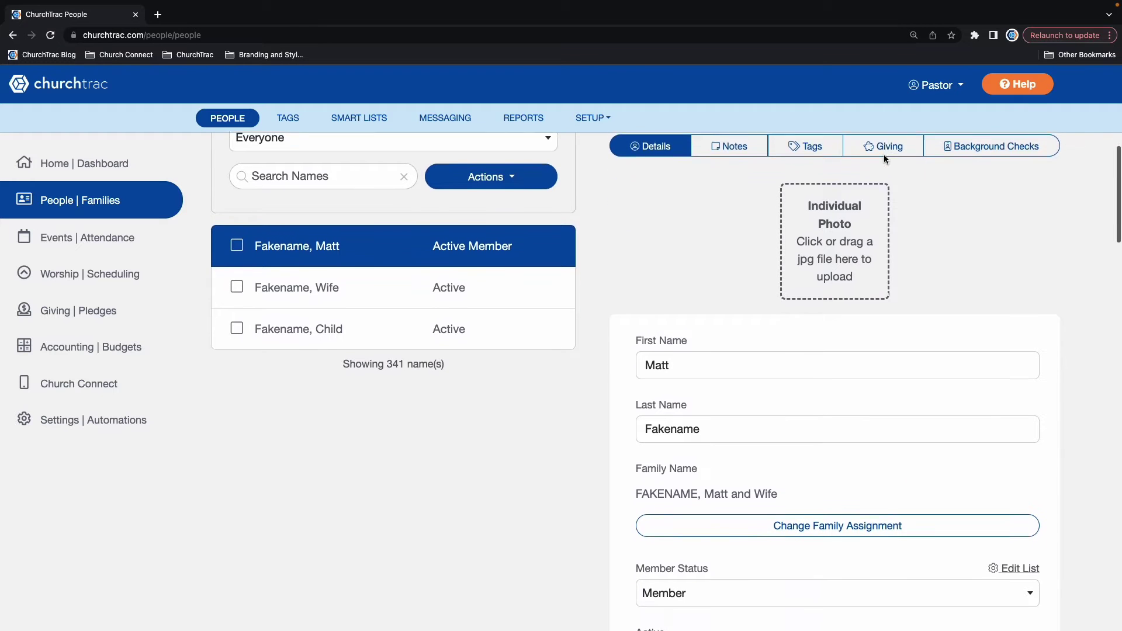
scroll(885, 157, down, 1)
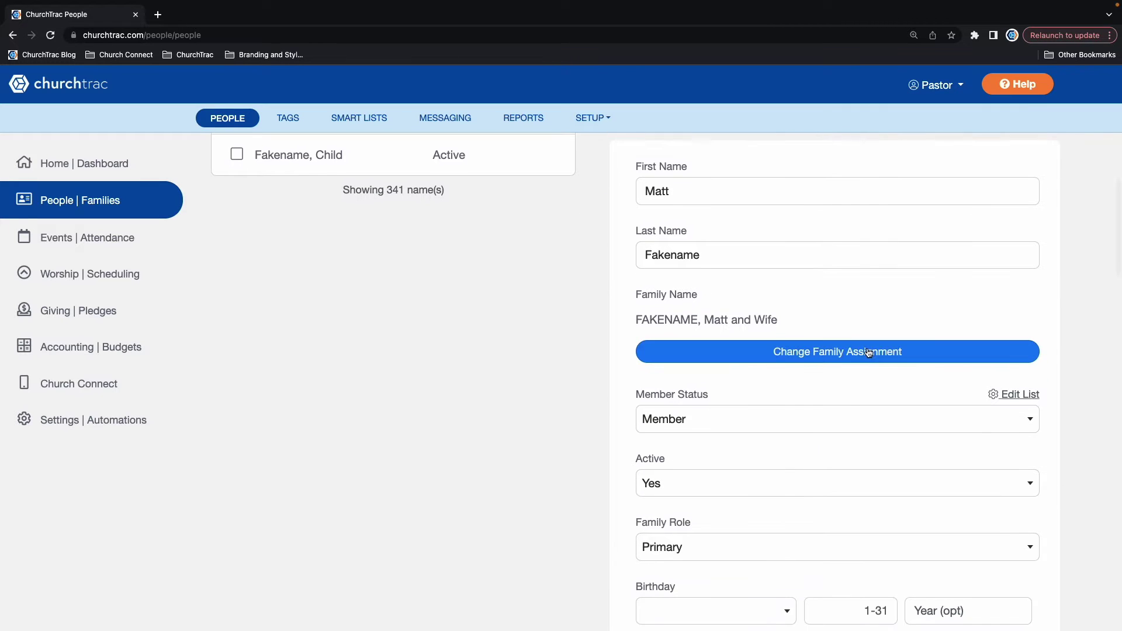
- Keep the person in their current family via Family Assignment, then make the profile editable
click(818, 353)
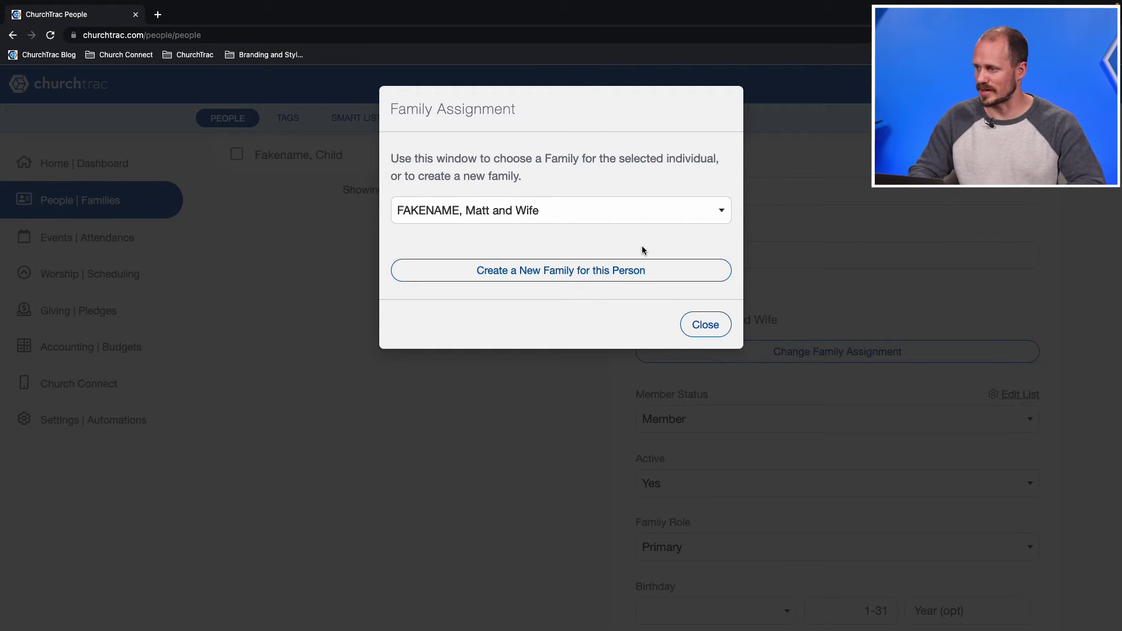
click(505, 209)
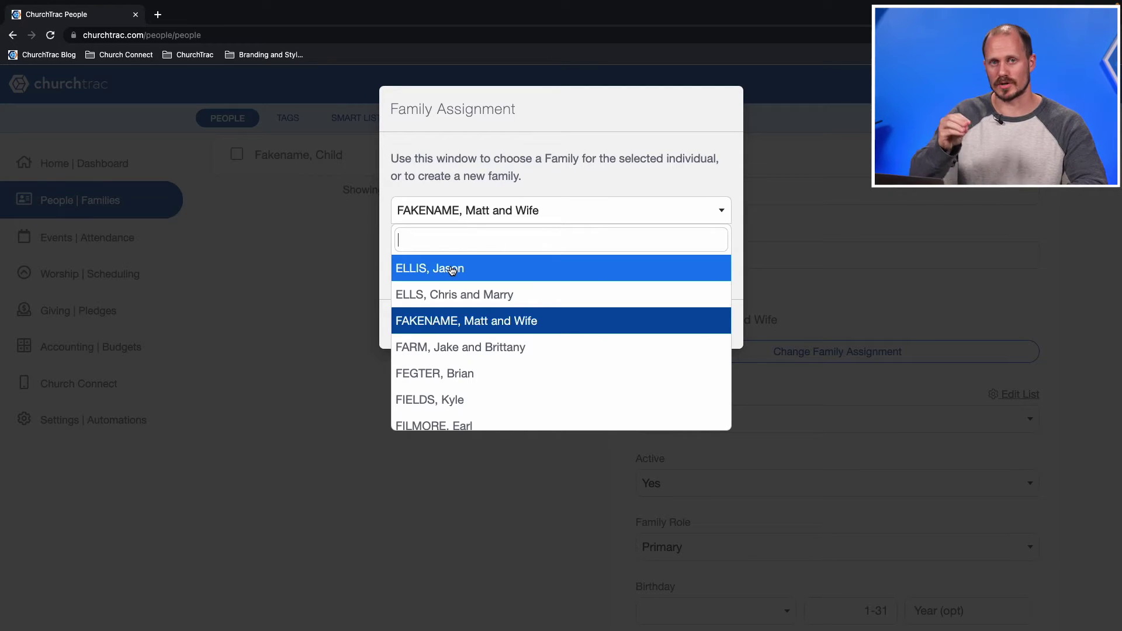
click(537, 180)
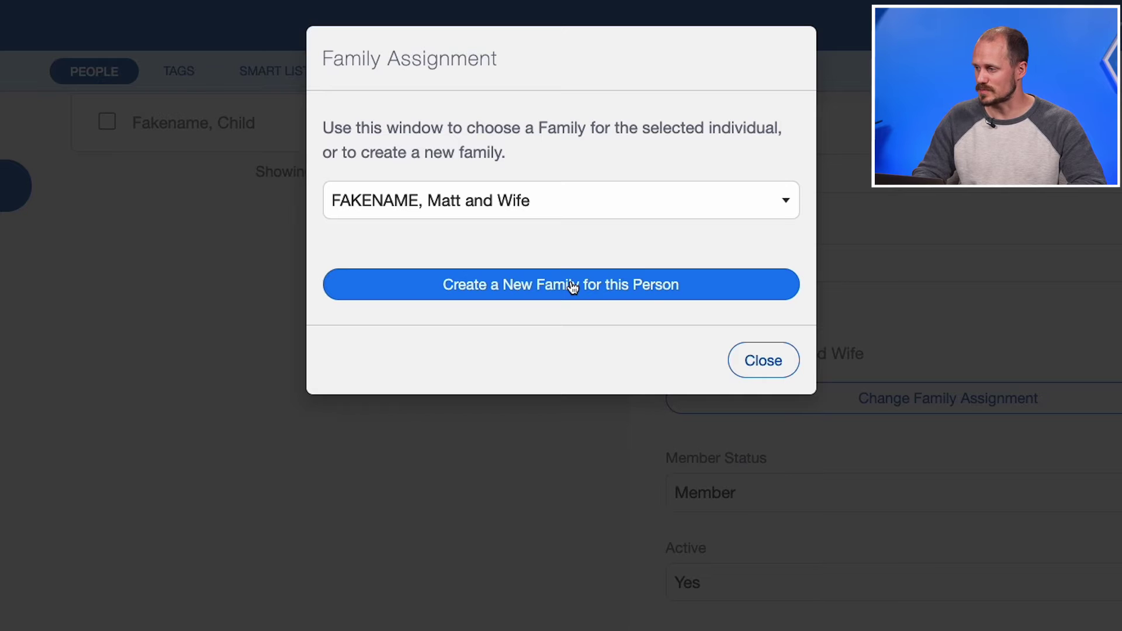
click(754, 360)
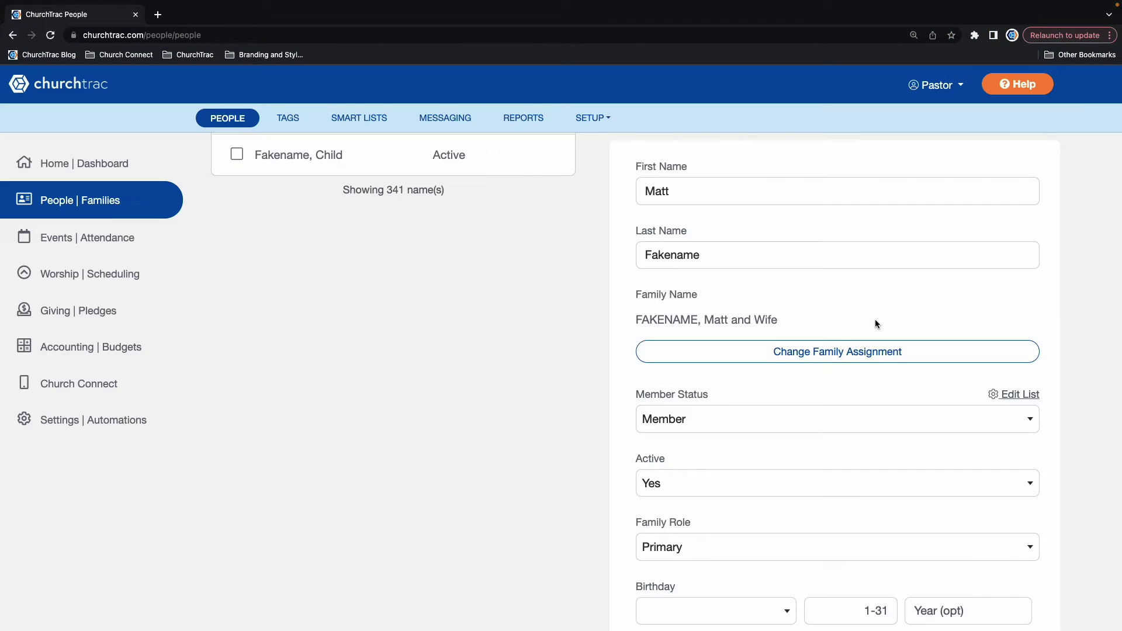
scroll(875, 323, up, 5)
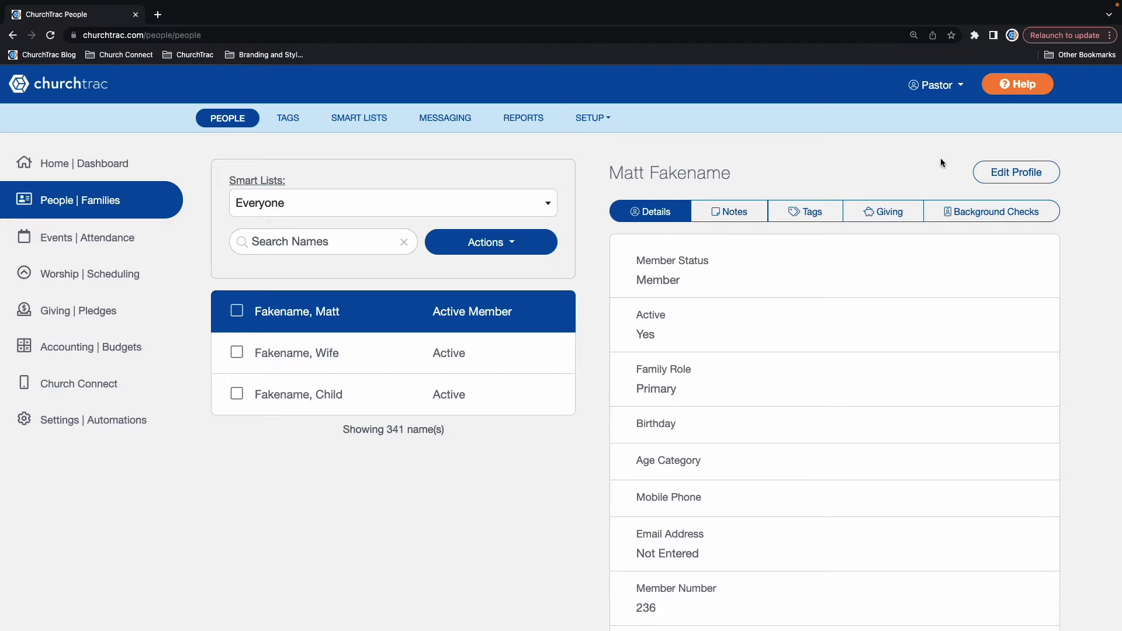
click(1005, 174)
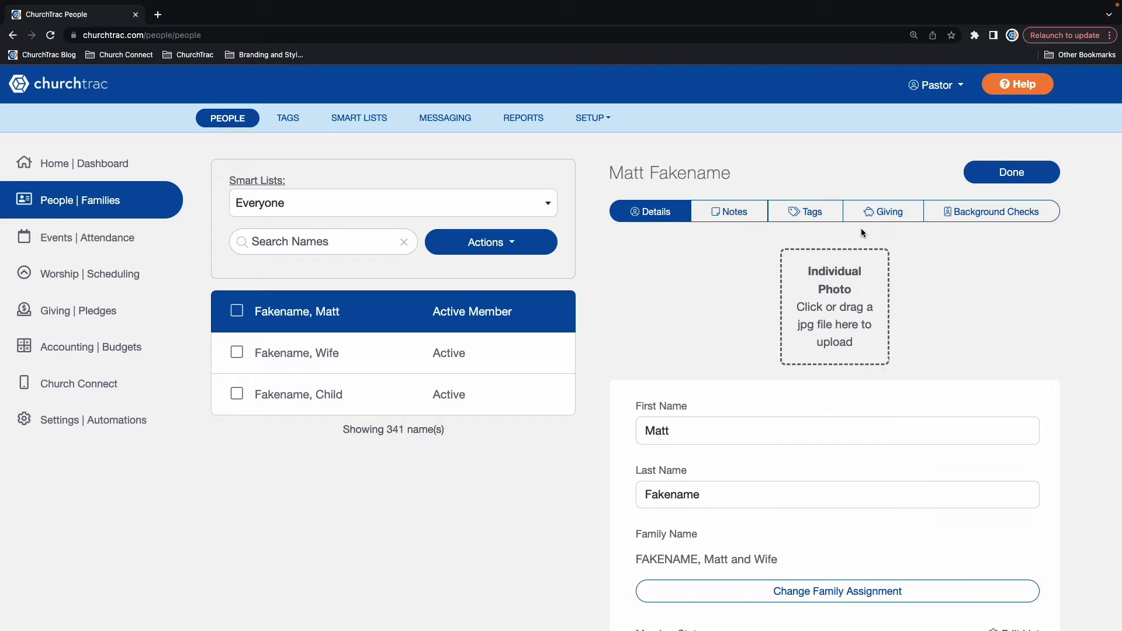
- Change the primary member's status from Member to Donor and look at the status list editor
scroll(707, 257, down, 1)
scroll(707, 259, down, 5)
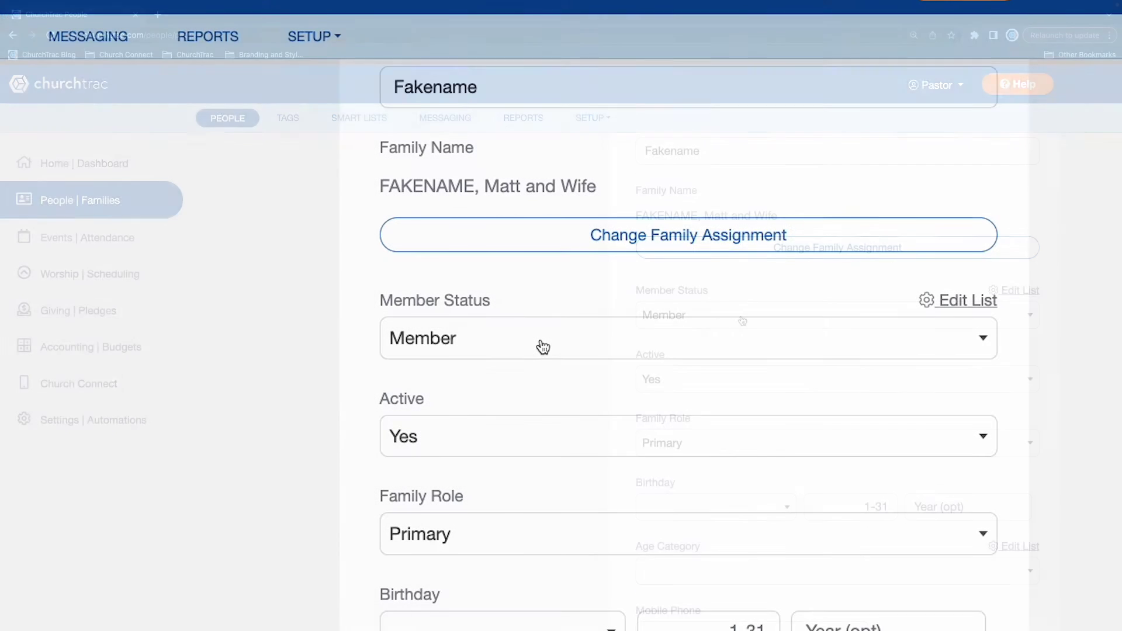
click(538, 339)
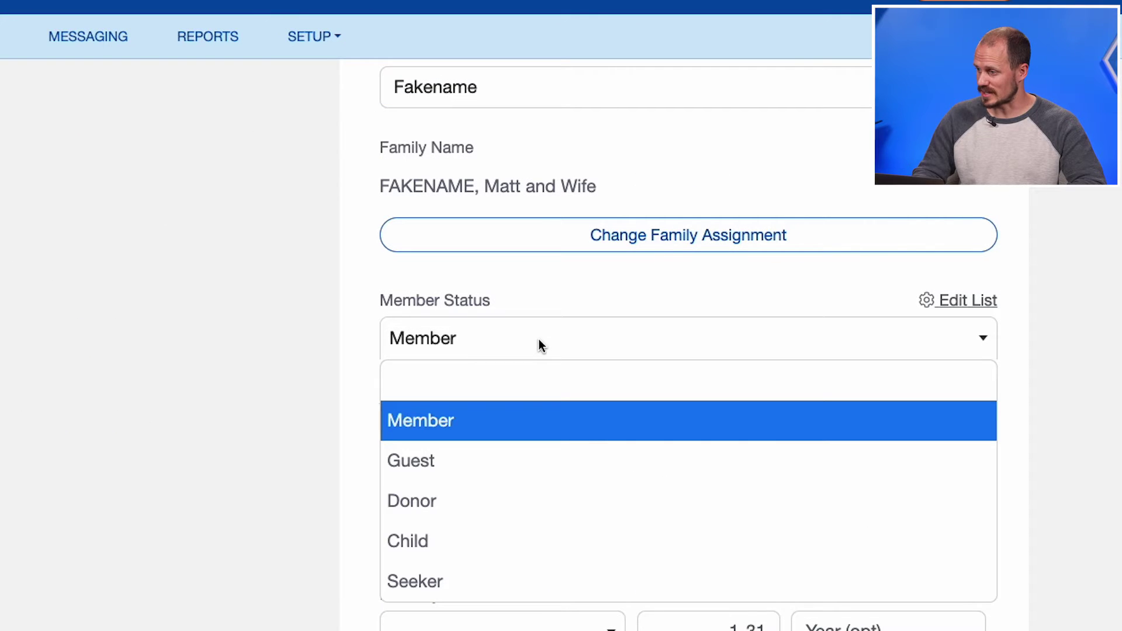
click(443, 501)
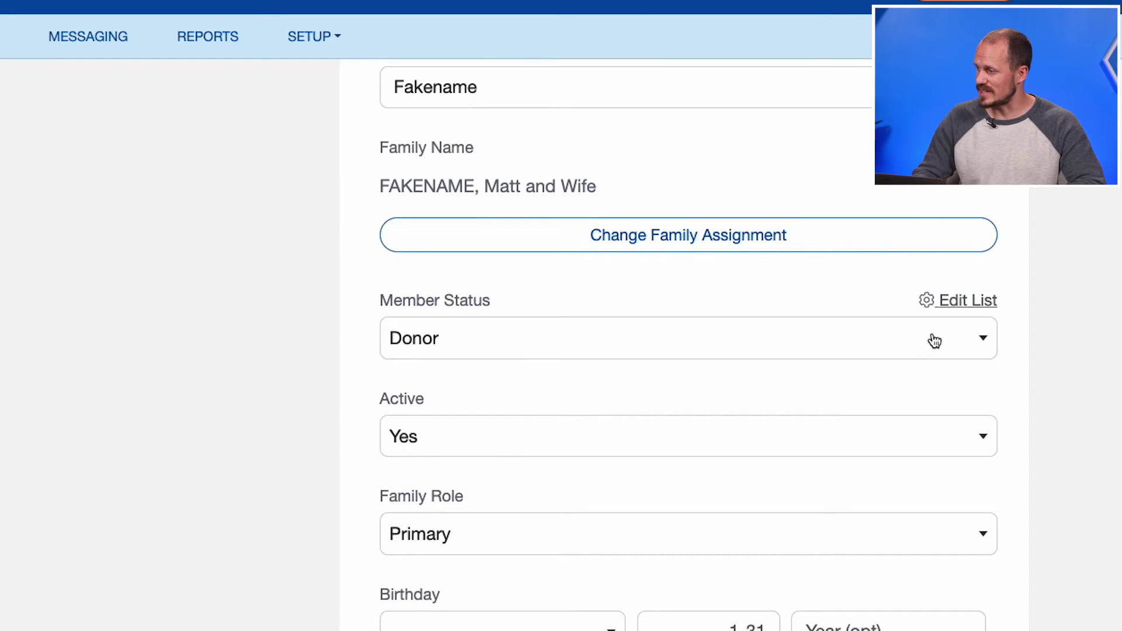
click(965, 304)
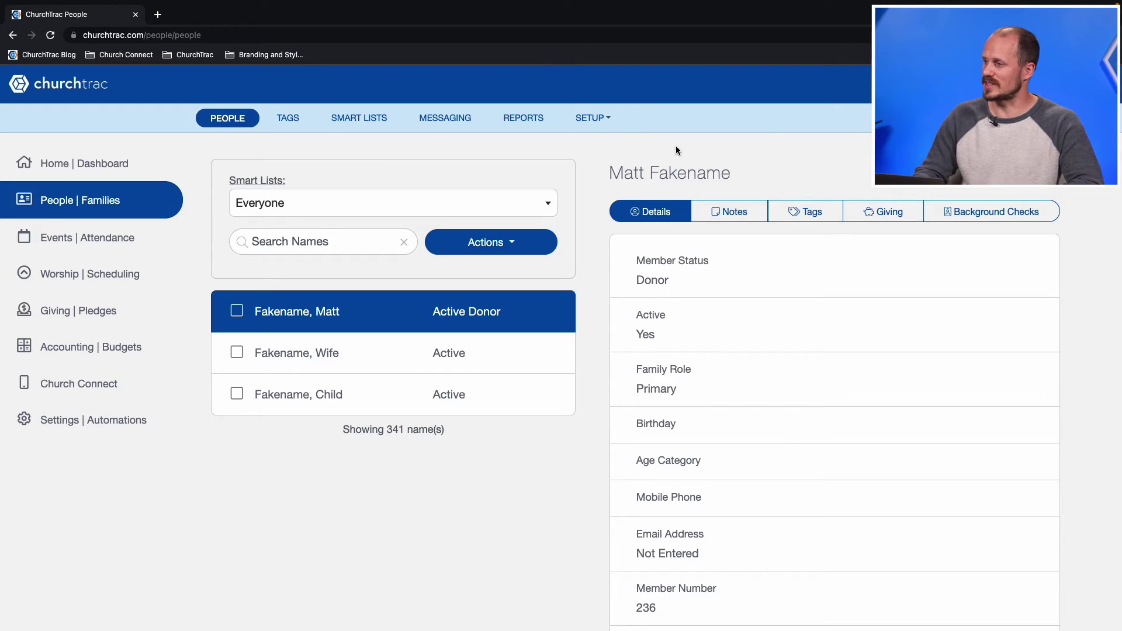
click(603, 123)
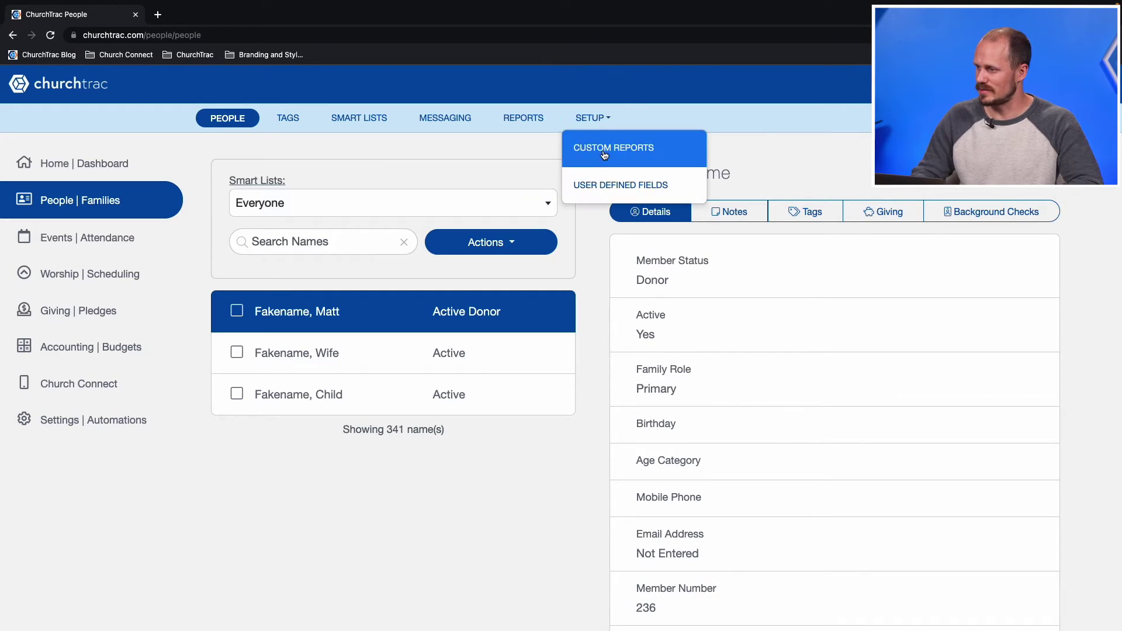
- Browse the individual user-defined fields, their field types and the family fields, then return to People
click(644, 186)
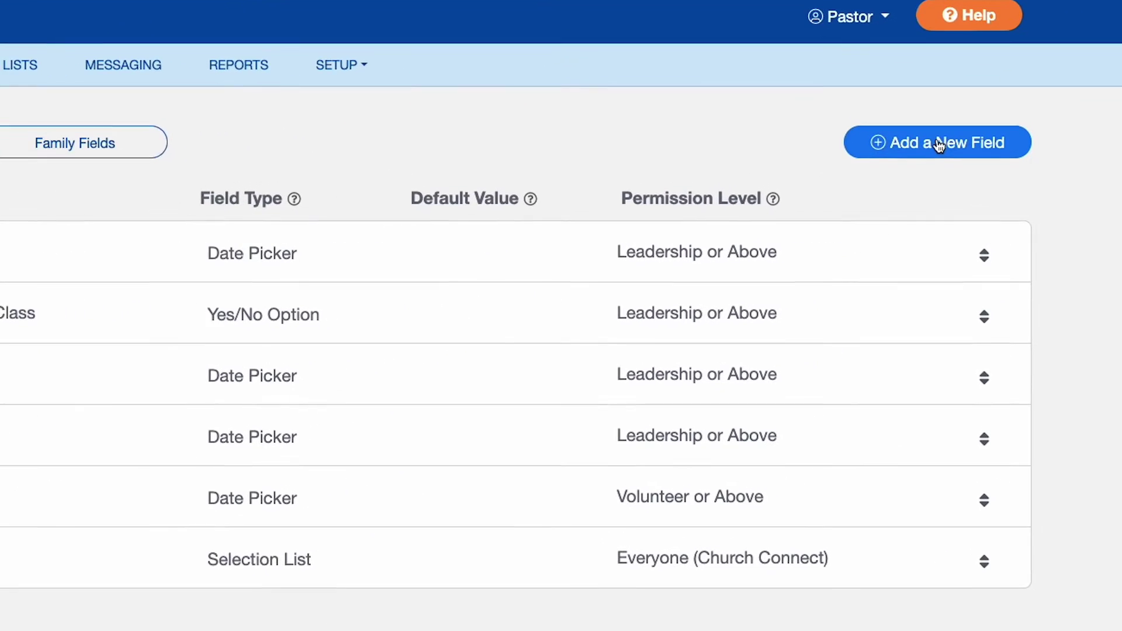
click(939, 144)
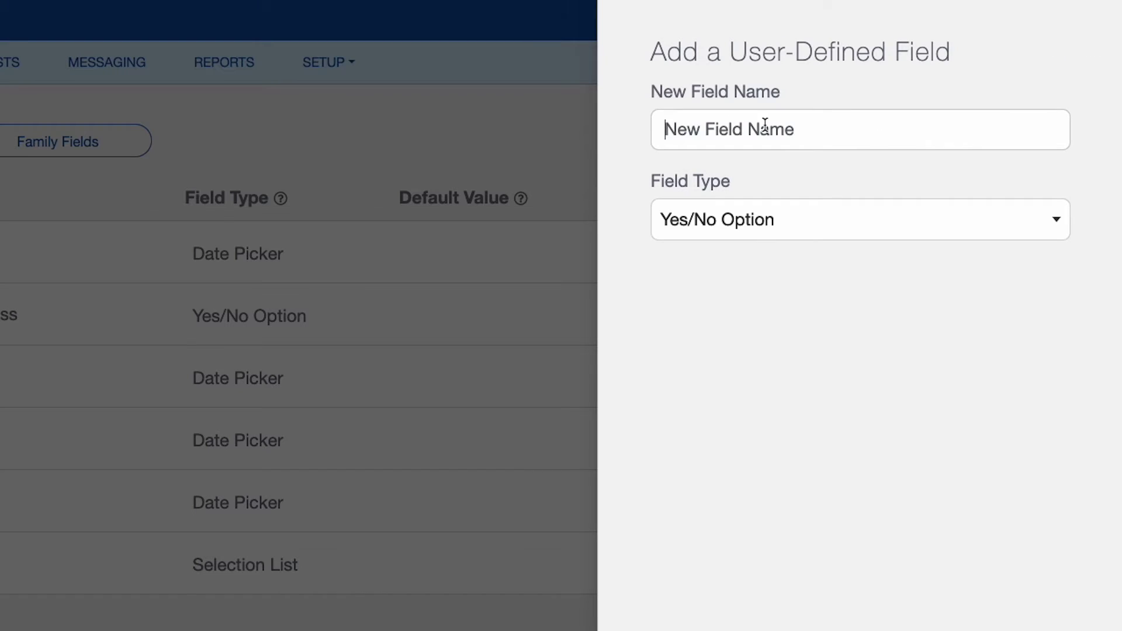
click(758, 217)
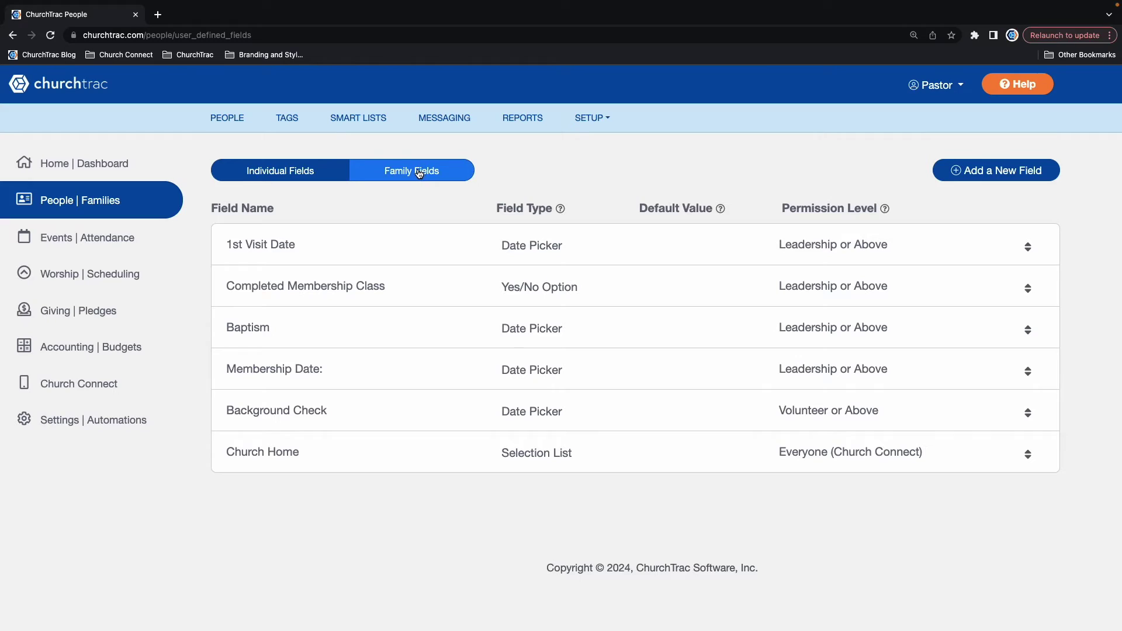
click(419, 171)
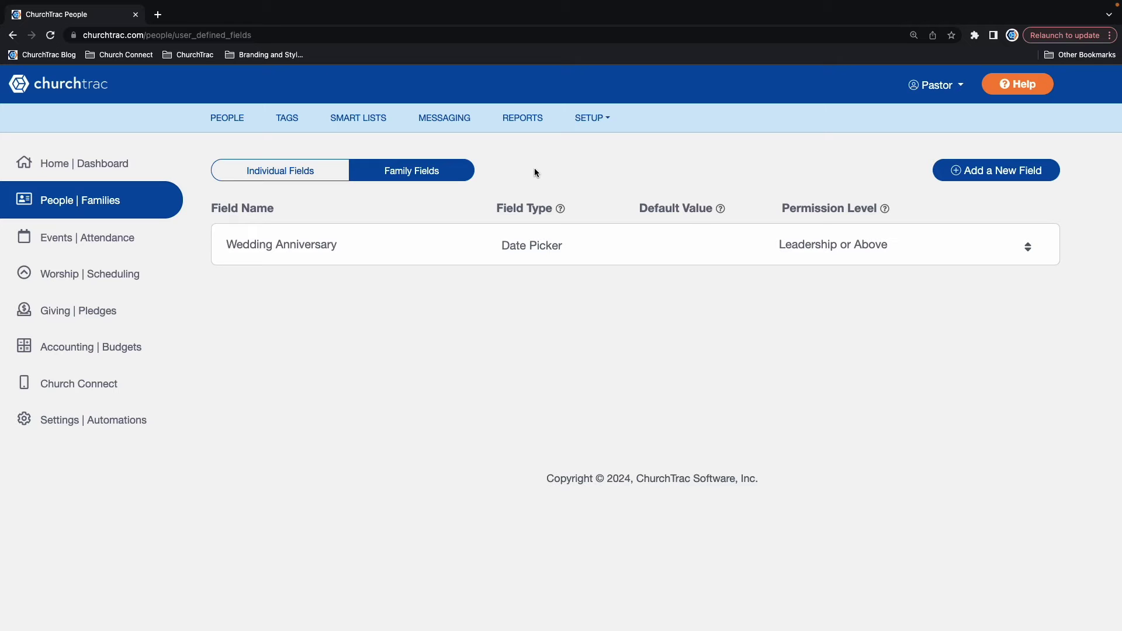
click(230, 124)
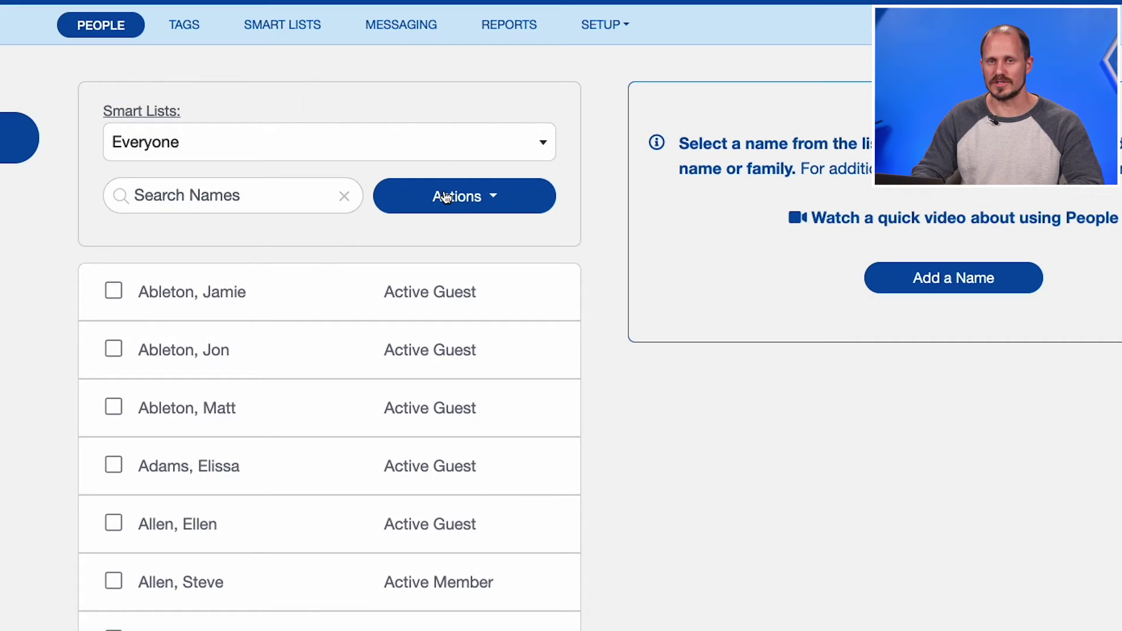
click(446, 198)
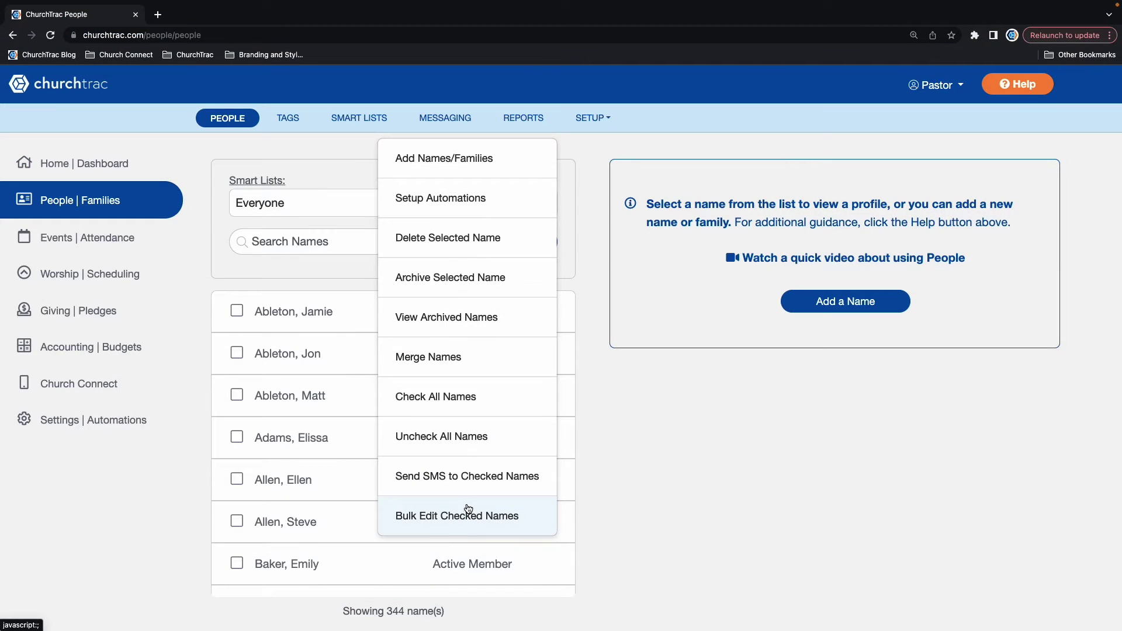
click(469, 512)
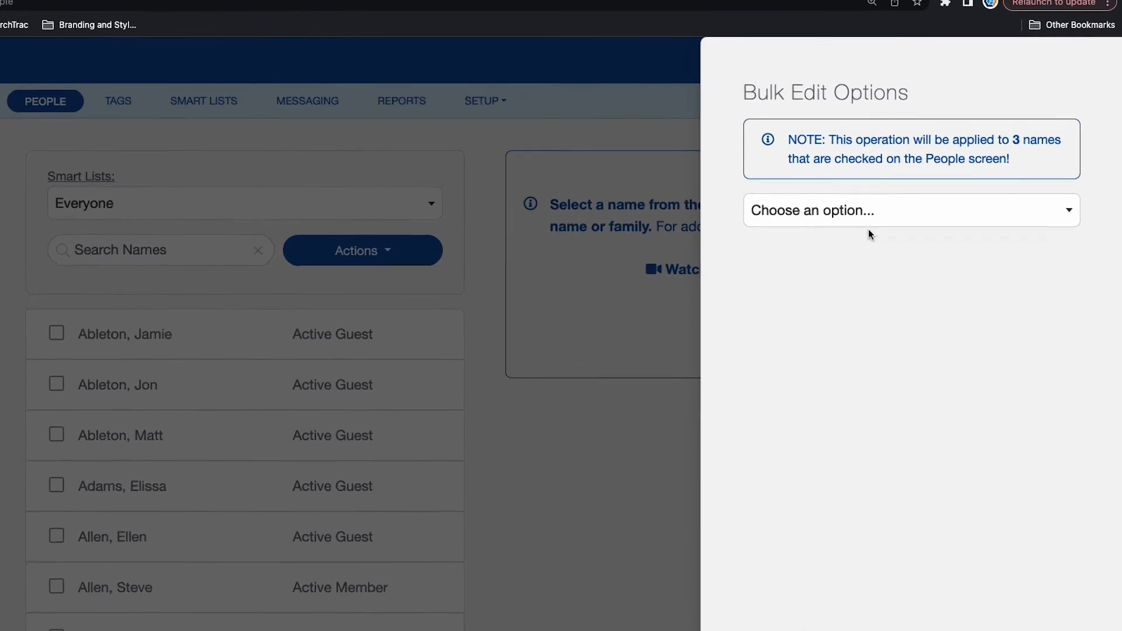
click(841, 215)
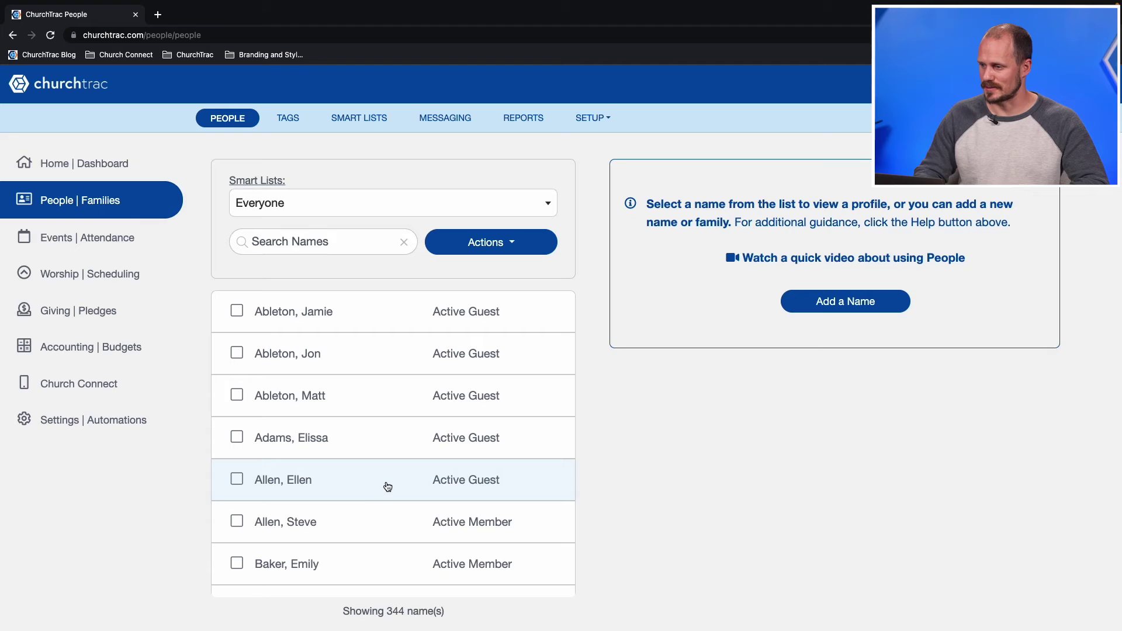
- View the seventh listed person's tags, then go to Smart Lists
click(328, 556)
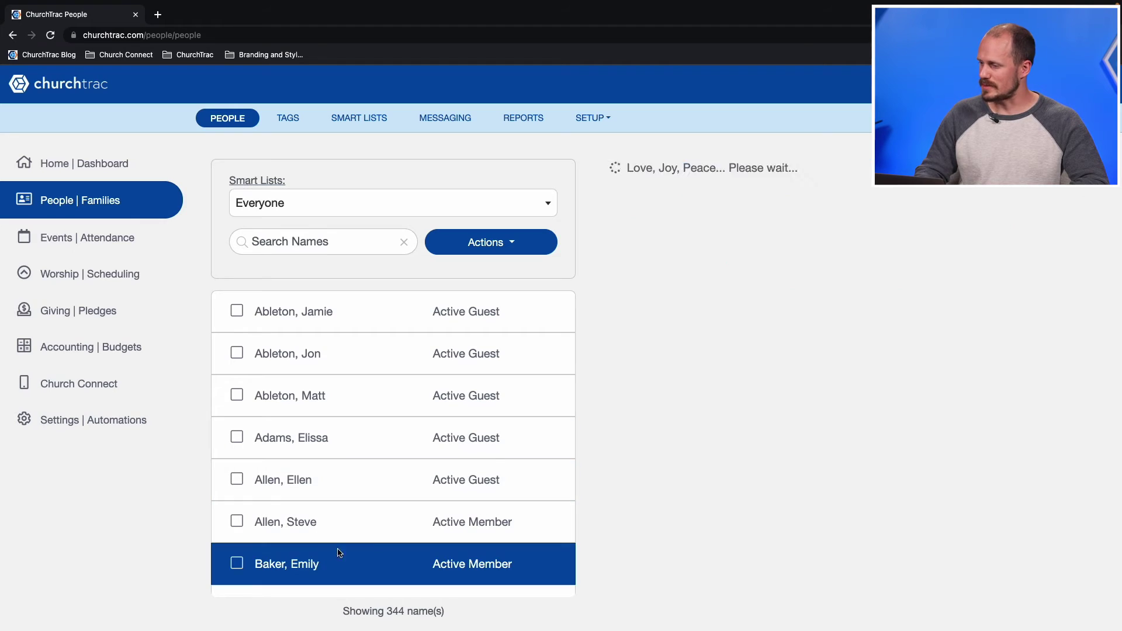
click(807, 212)
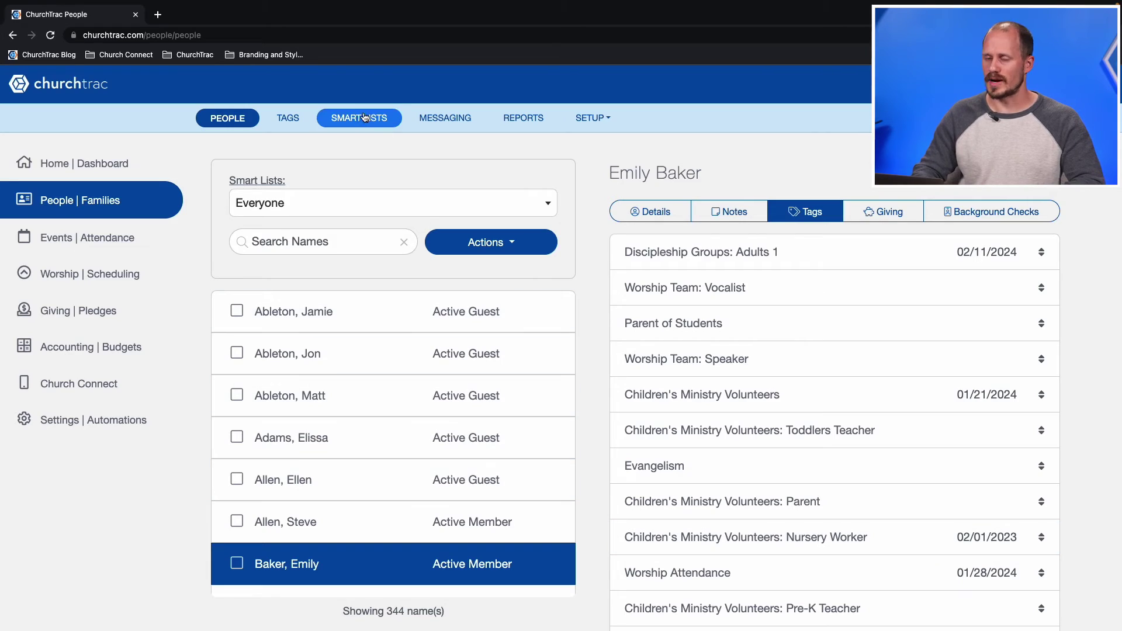
click(360, 119)
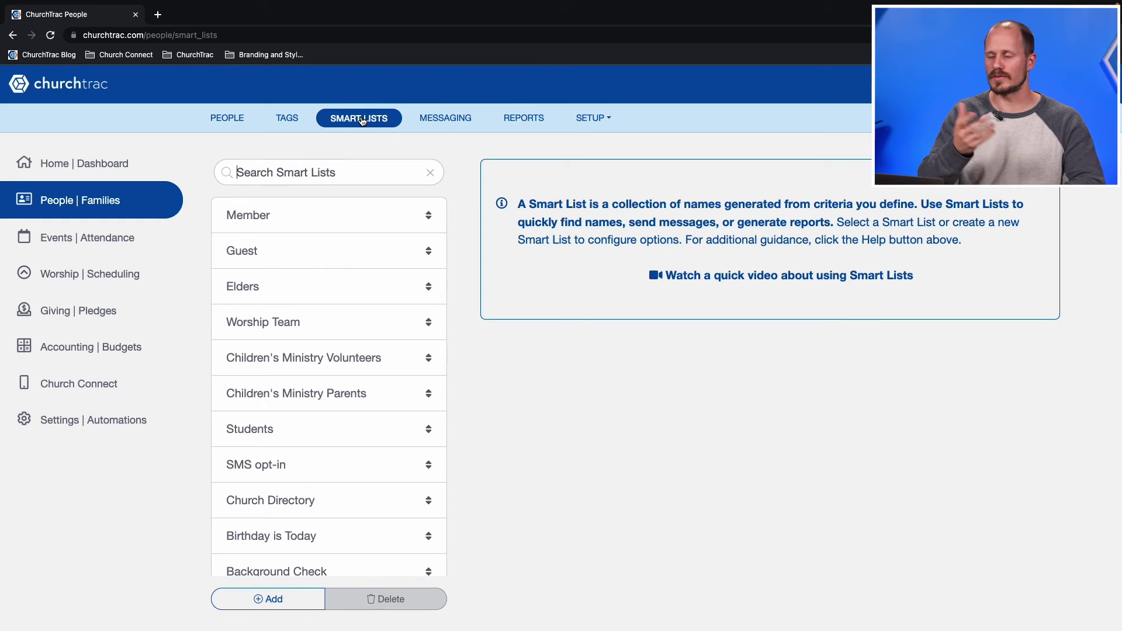
- Inspect the Member smart list's criteria, then go to Messaging
click(316, 218)
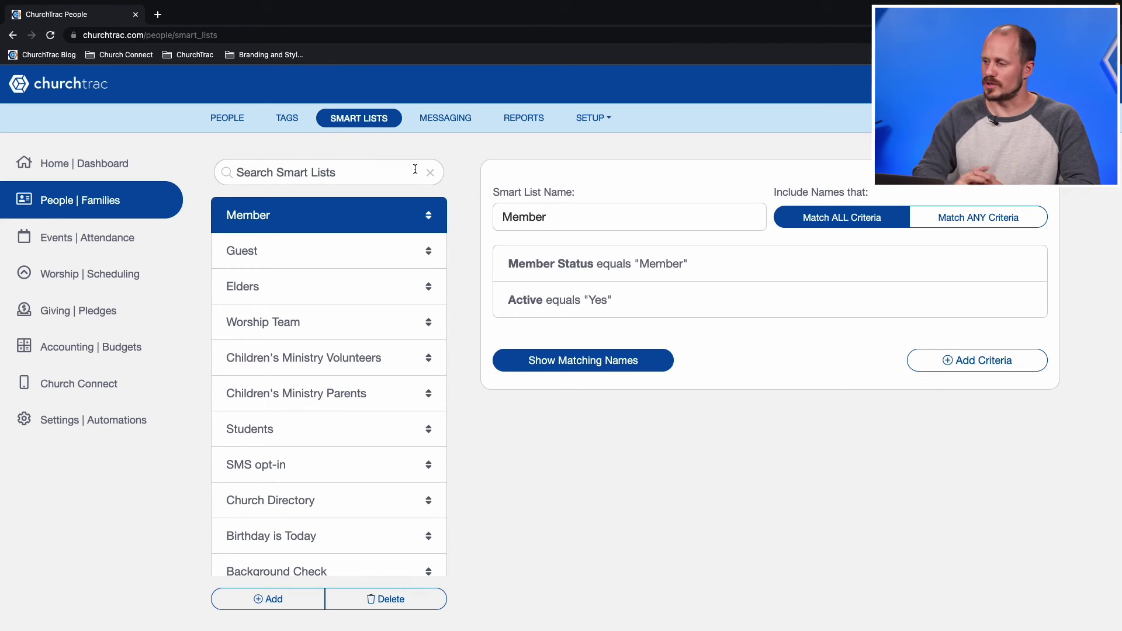
click(426, 123)
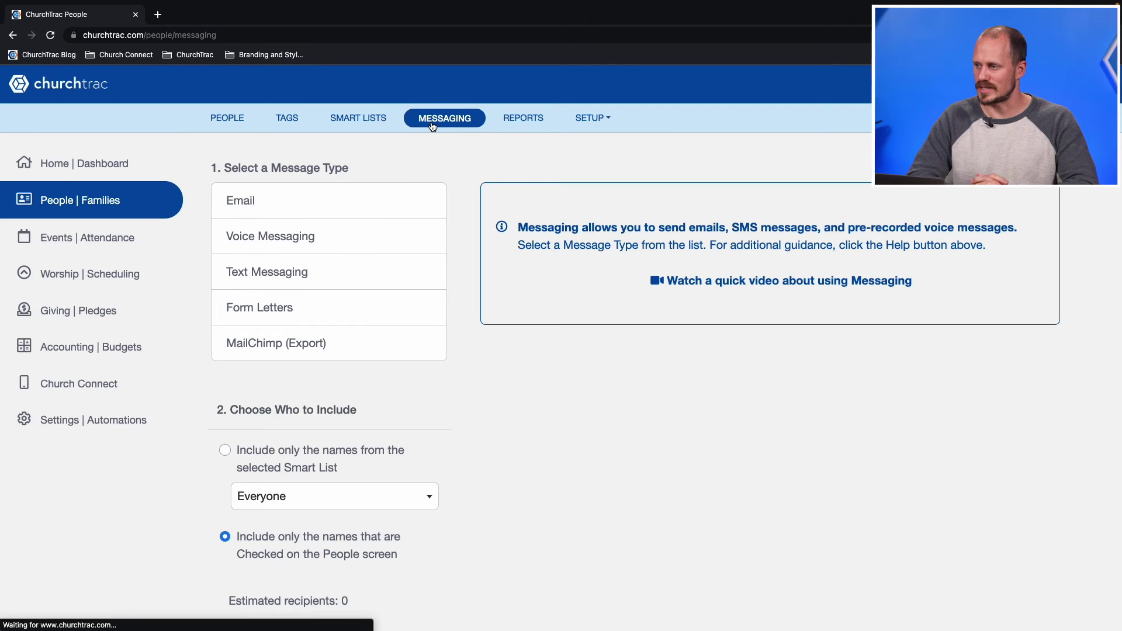
- Choose Text Messaging and target the Children's Ministry Volunteers smart list
click(345, 193)
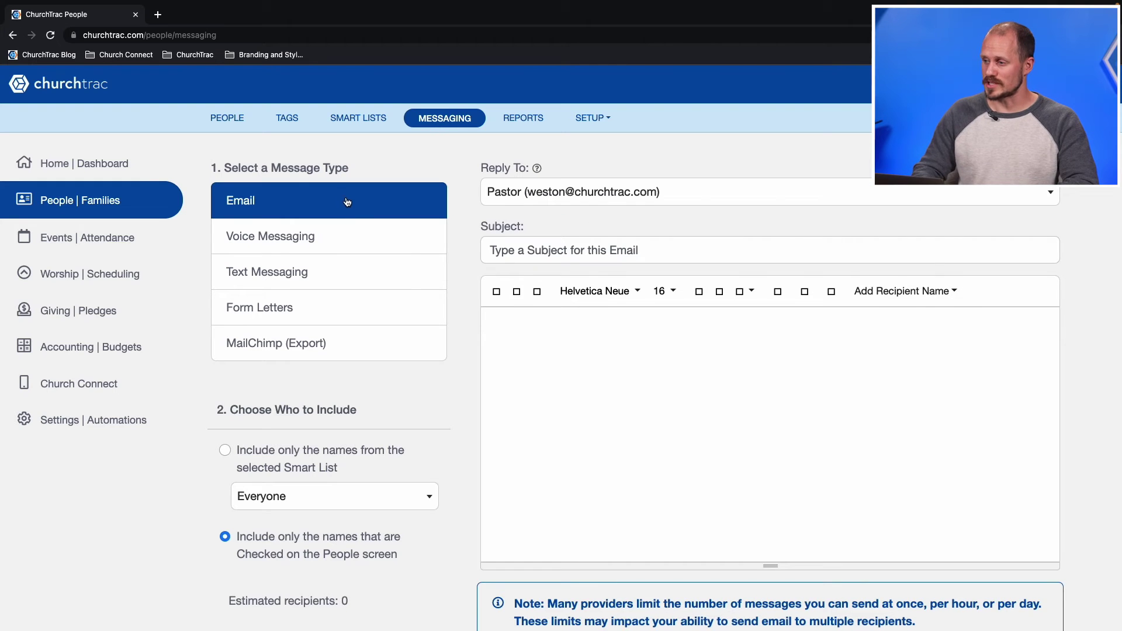
click(348, 271)
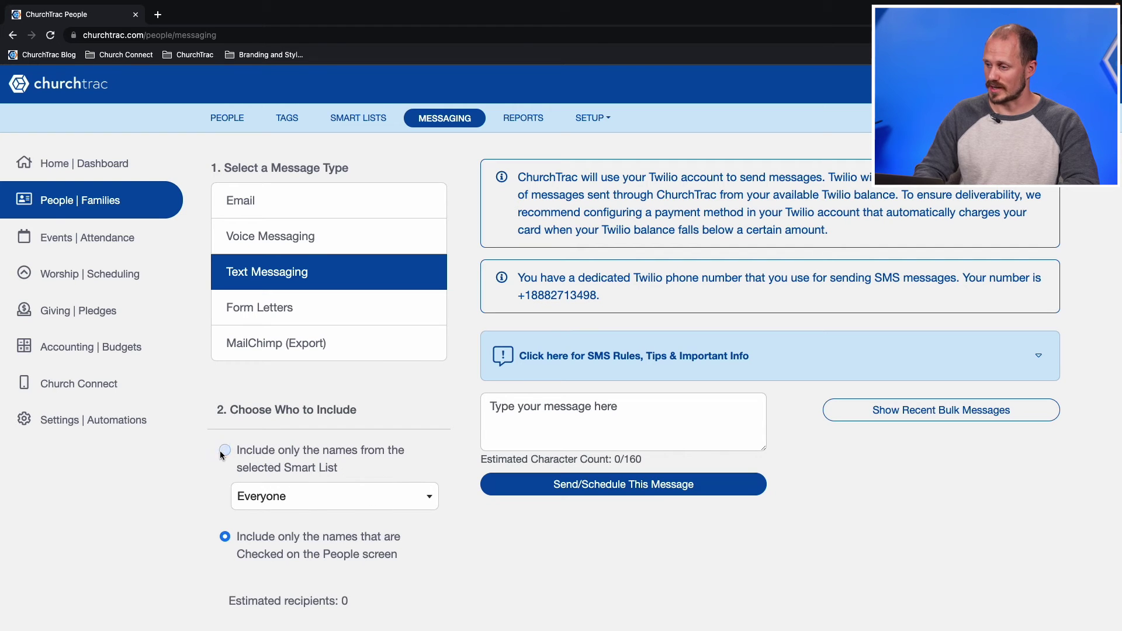
click(307, 504)
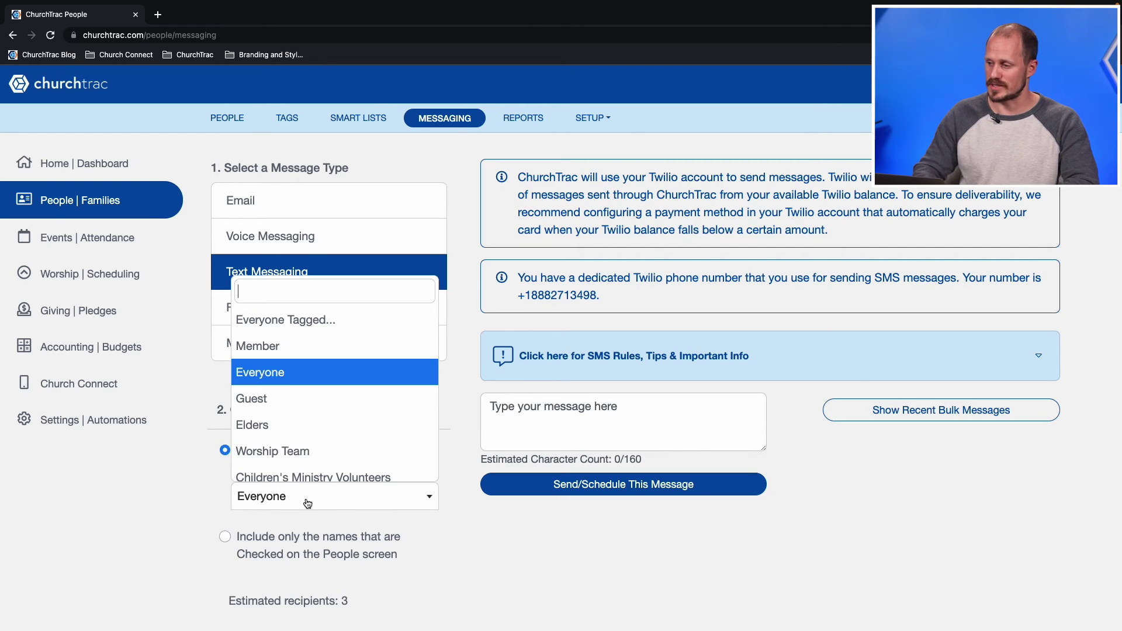
click(314, 476)
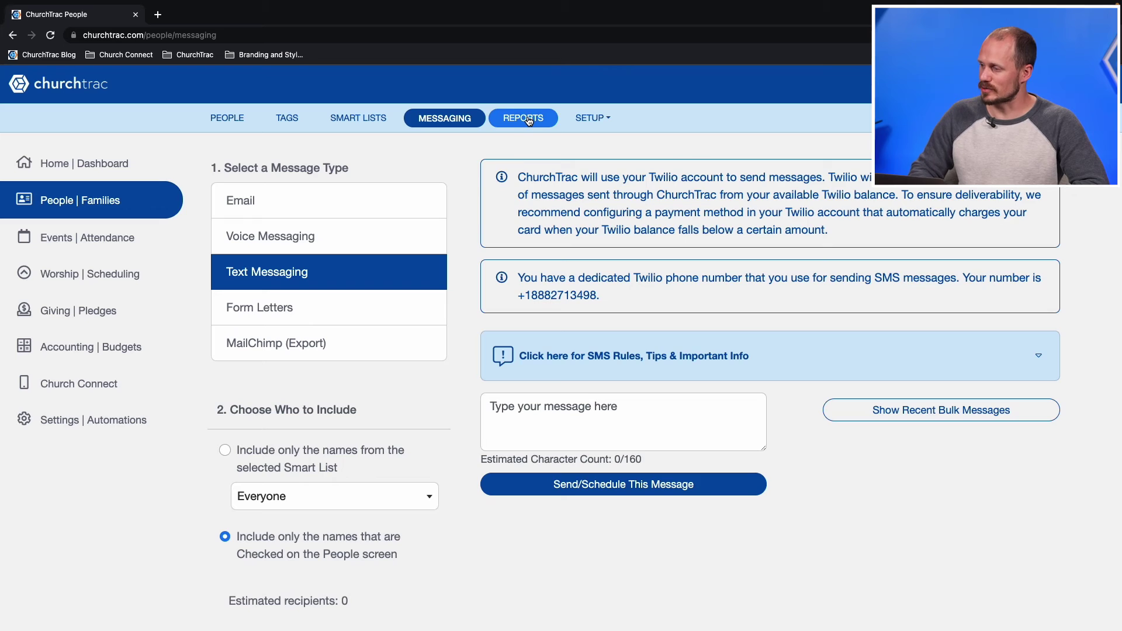
- In Reports, browse Member Directories, then Custom Reports showing the Export report's fields
click(529, 120)
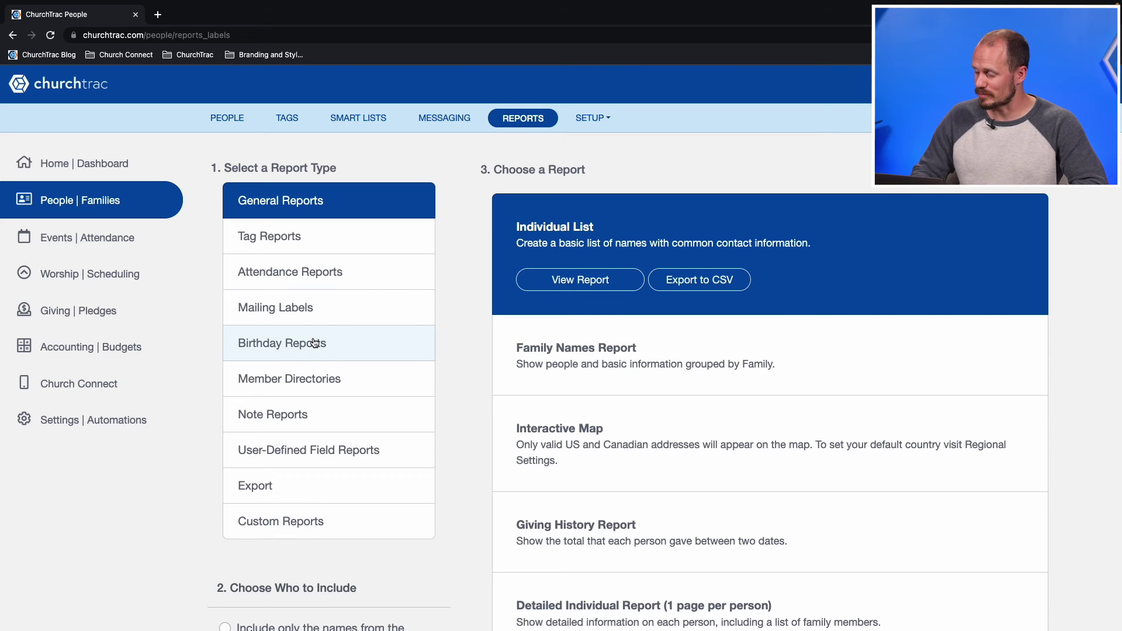
click(314, 380)
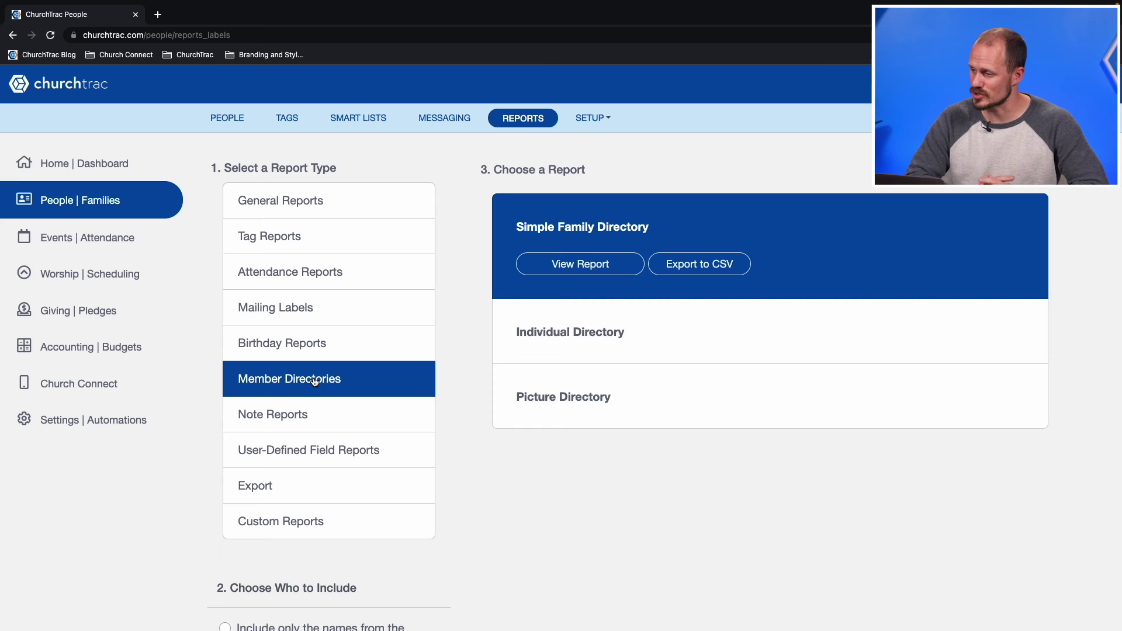
click(316, 523)
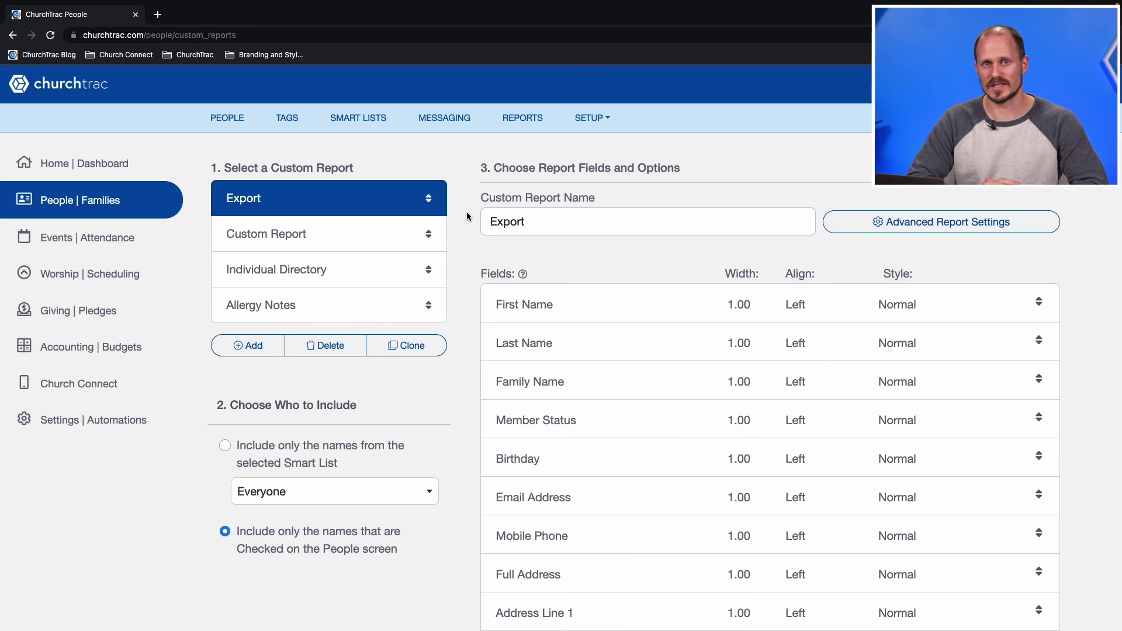